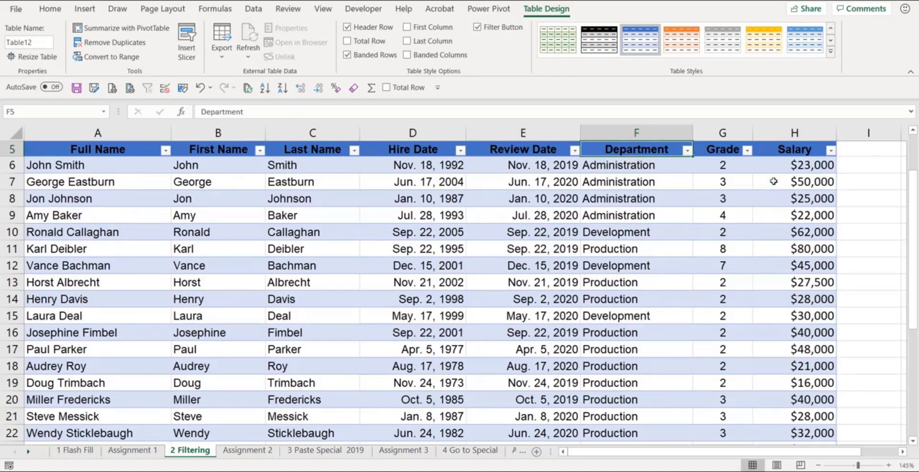
- Filter the Salary column to show only rows with values greater than 40000
left_click(830, 151)
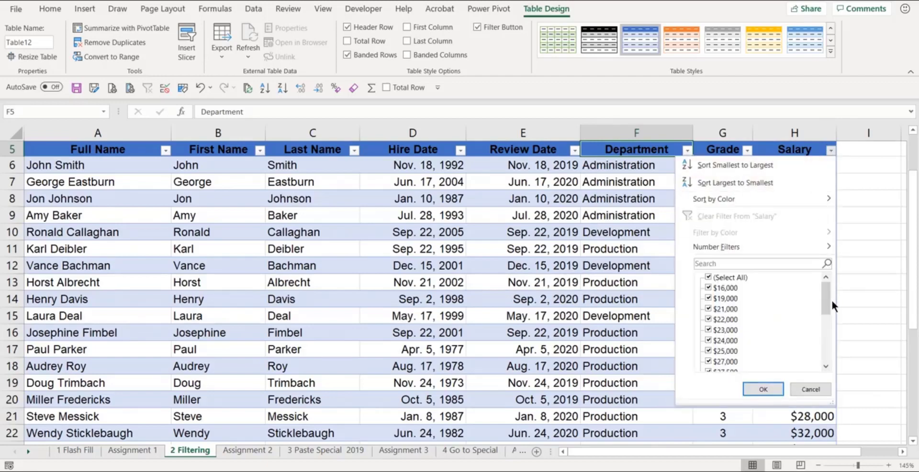
mouse_move(824, 306)
left_mouse_down()
mouse_move(831, 366)
mouse_move(823, 291)
left_mouse_up()
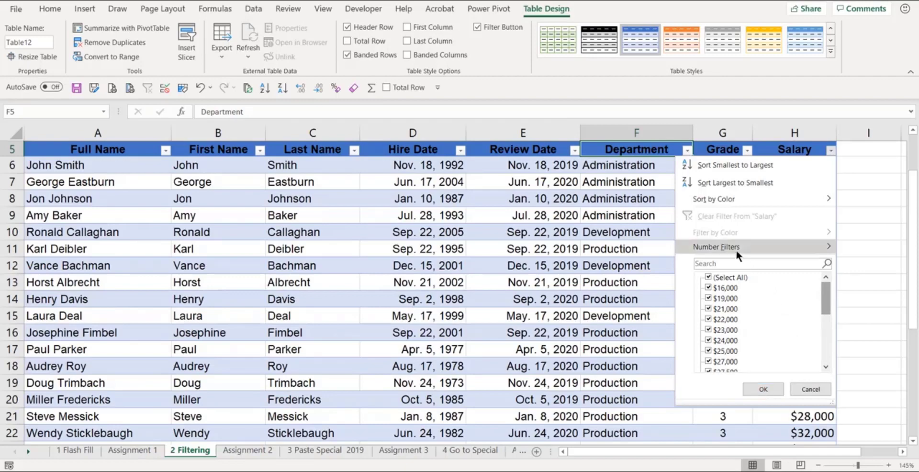
mouse_move(728, 248)
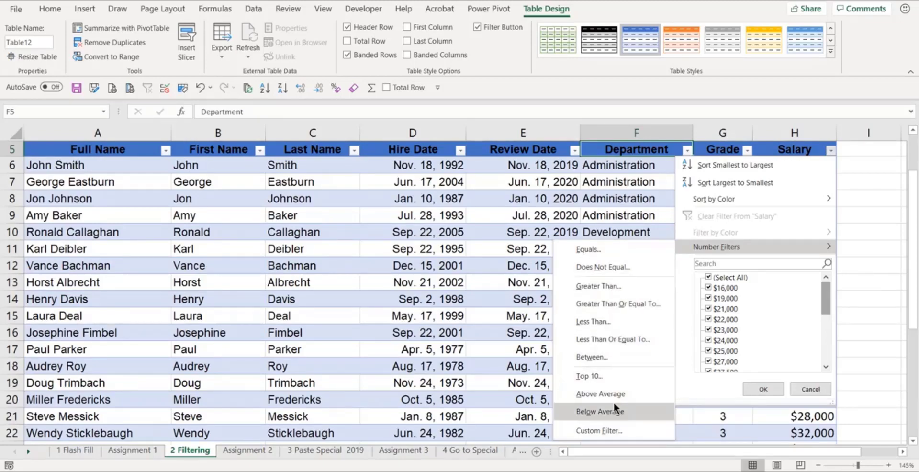
left_click(613, 280)
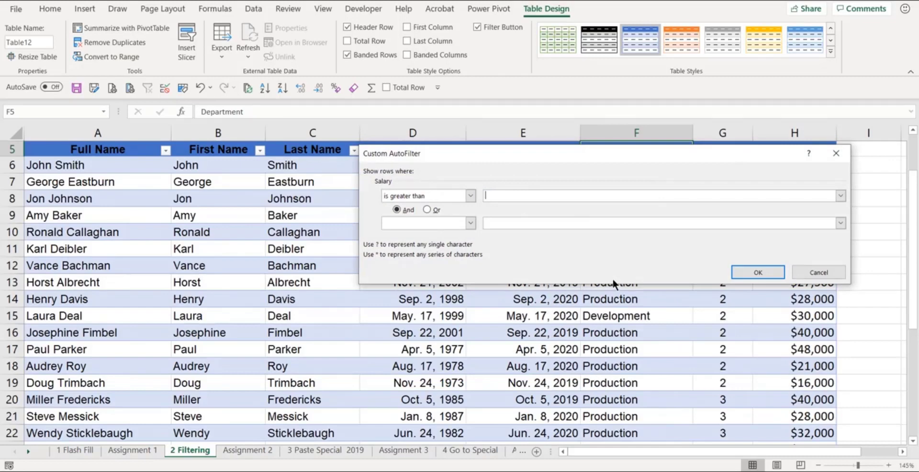
type("40000")
key("Return")
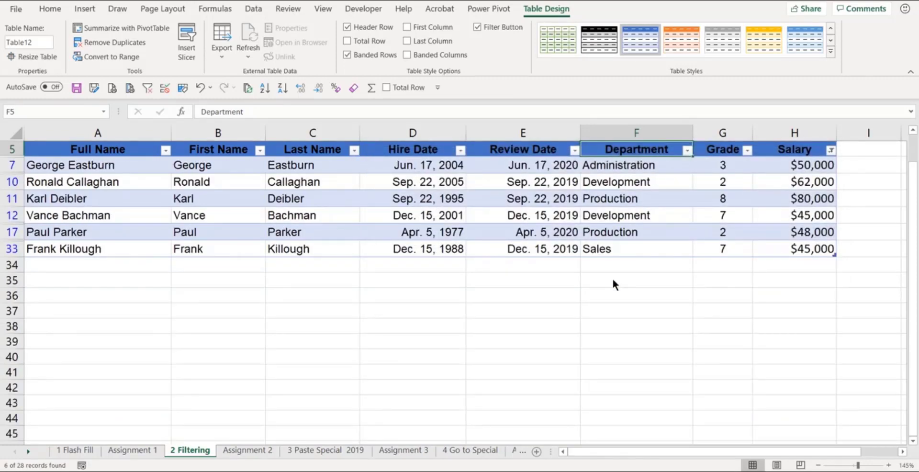
- Add a total row to the filtered table and select the Review Date header cell
left_click(578, 210)
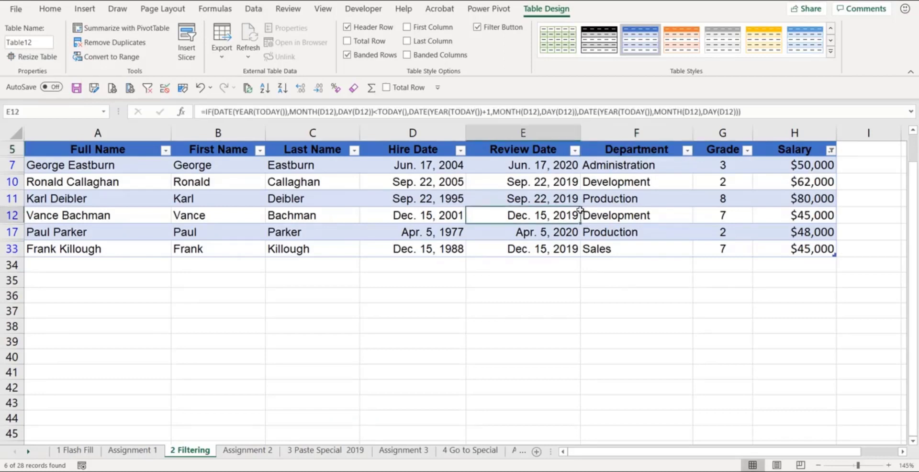
left_click(349, 40)
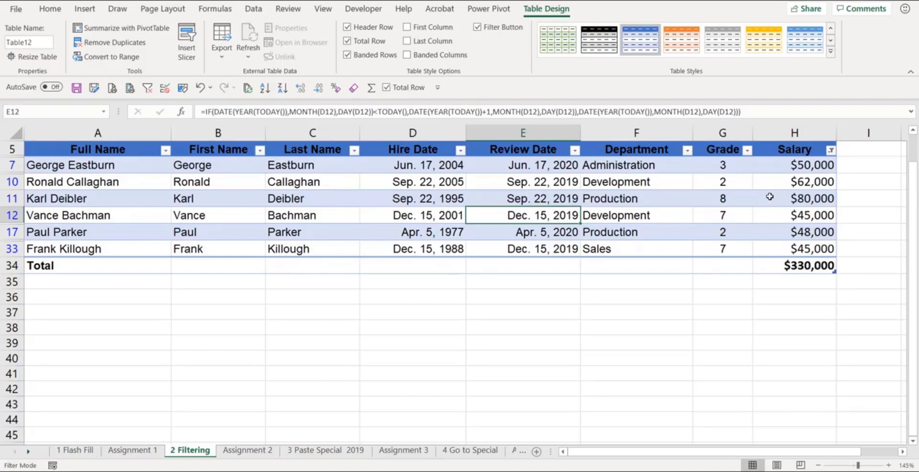
key("Up")
key("Up")
key("Up")
key("Up")
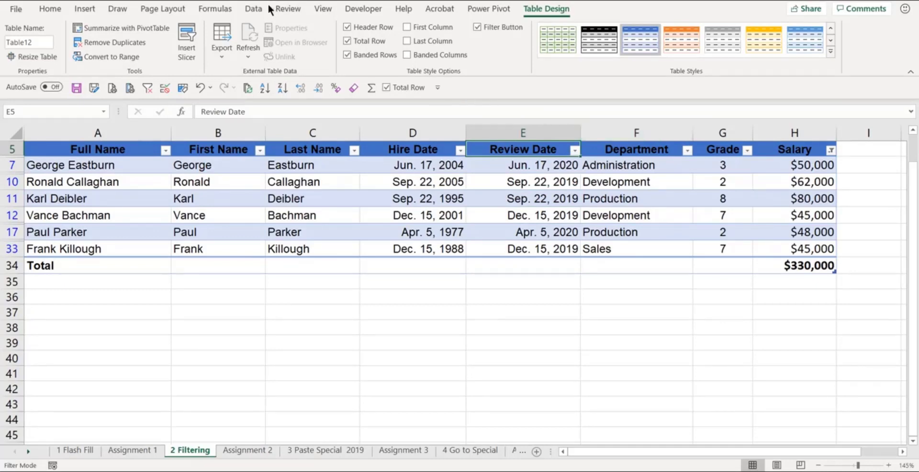
- Clear the Salary filter so that all table rows are displayed
left_click(254, 9)
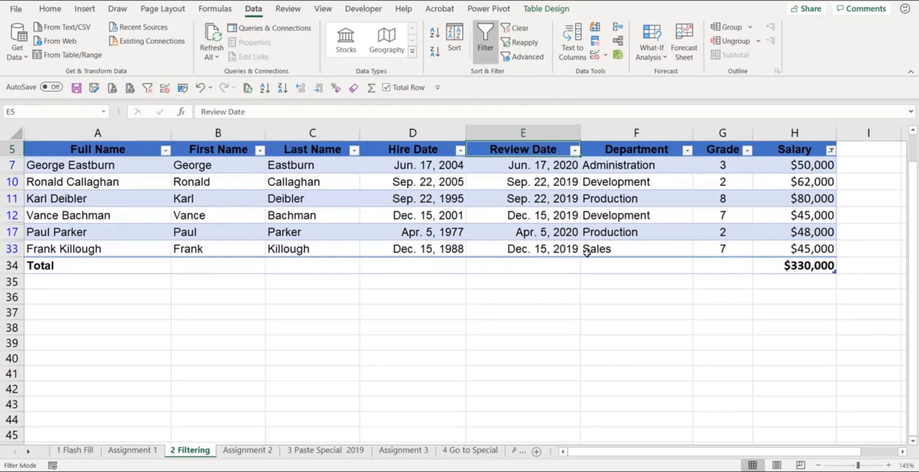
key("alt")
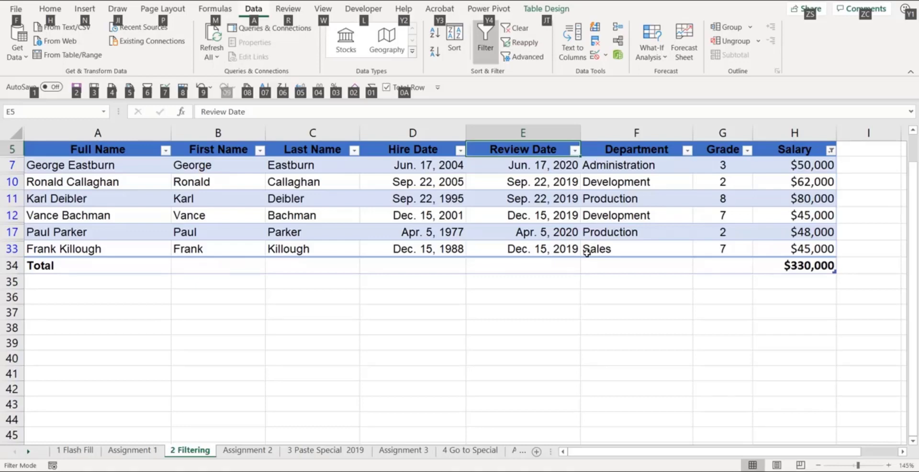
key("c")
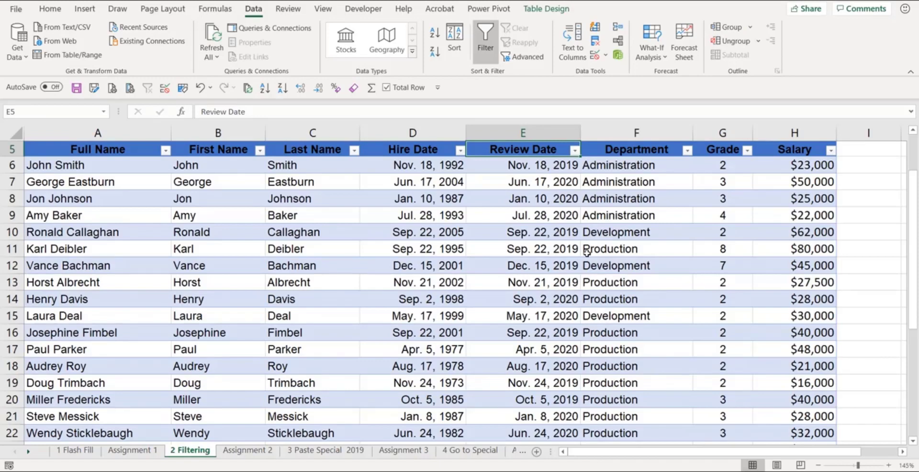
- Sort the table by Salary from largest to smallest, and re-sort it from smallest to largest
key("Left")
key("Left")
key("Right")
key("Right")
key("Right")
key("Right")
key("Right")
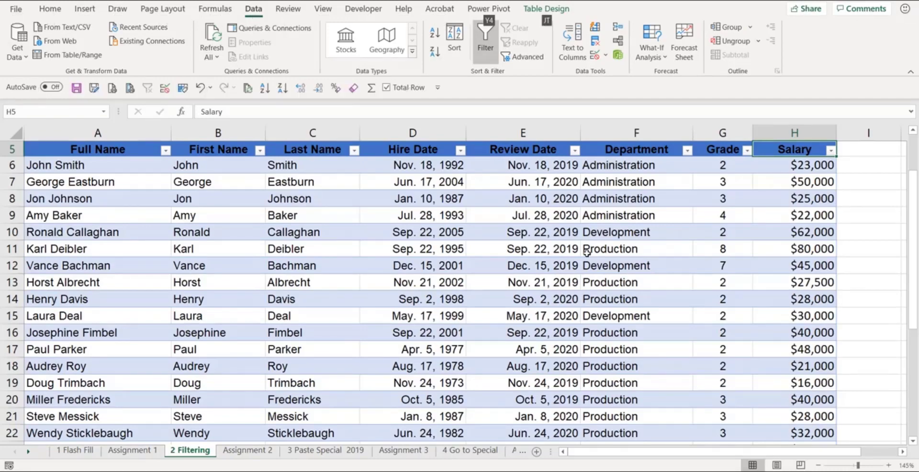
key("alt+Down")
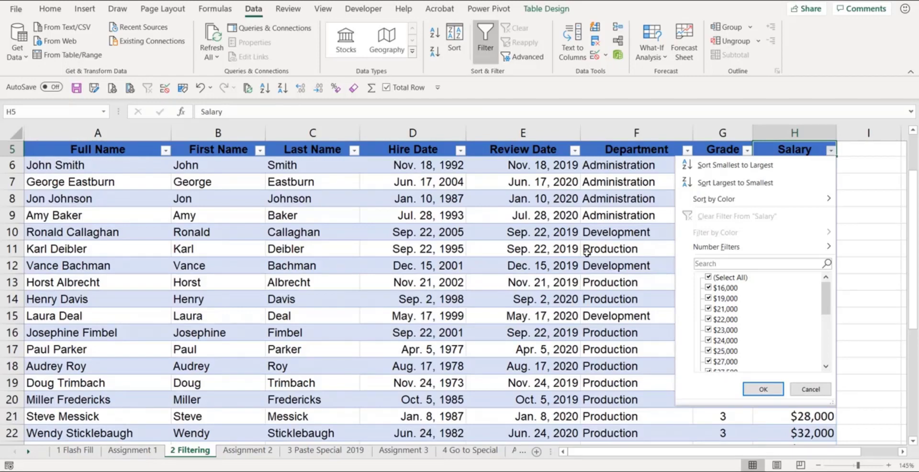
key("o")
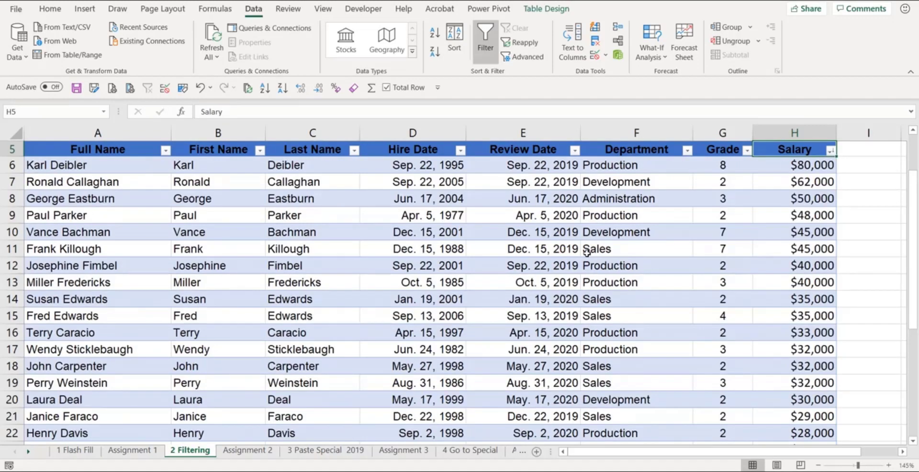
key("alt+Down")
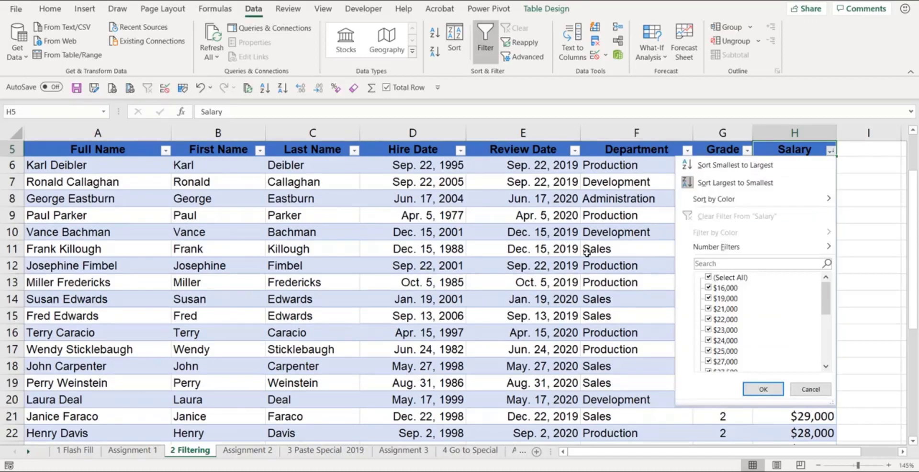
key("s")
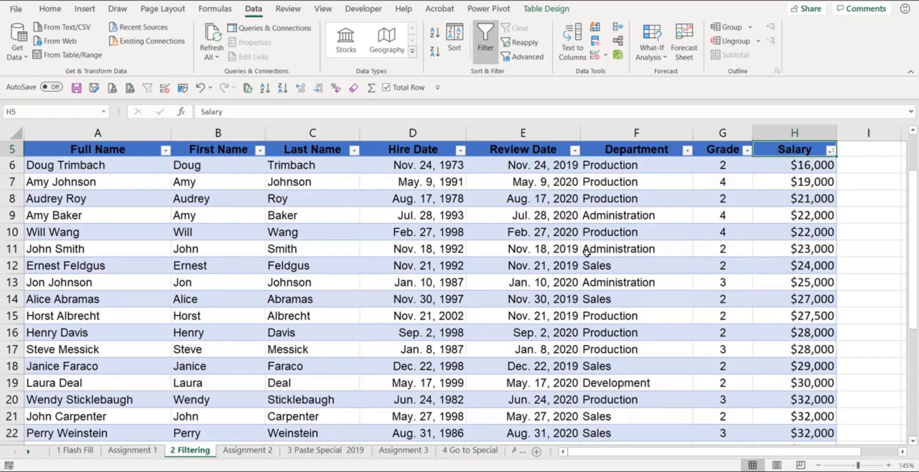
- Filter the sorted table to salaries greater than 40000, and clear that filter again
key("alt+Down")
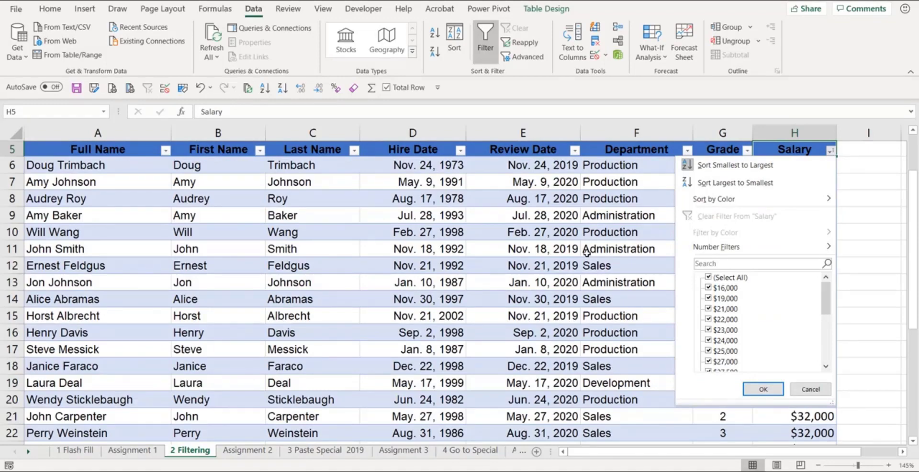
key("f")
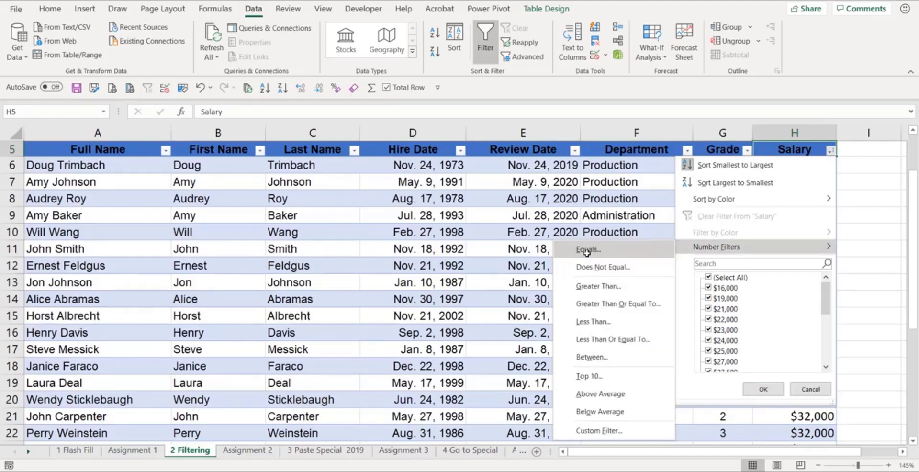
type("greater than")
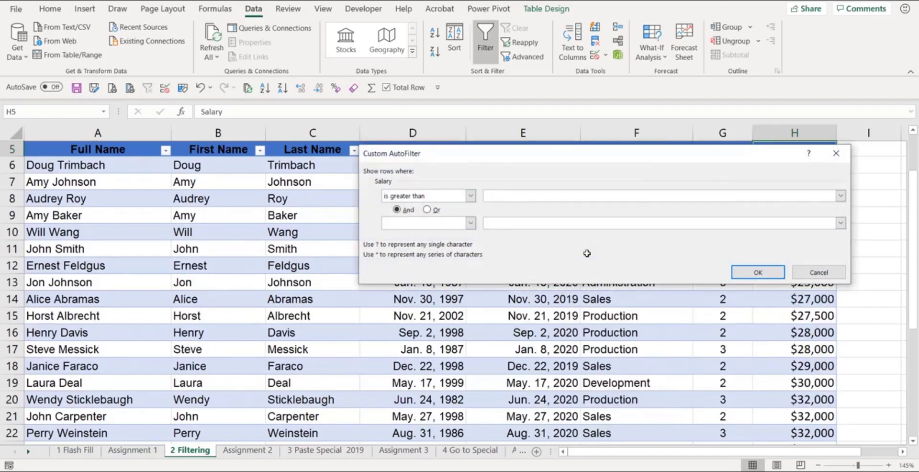
type("40000")
key("Return")
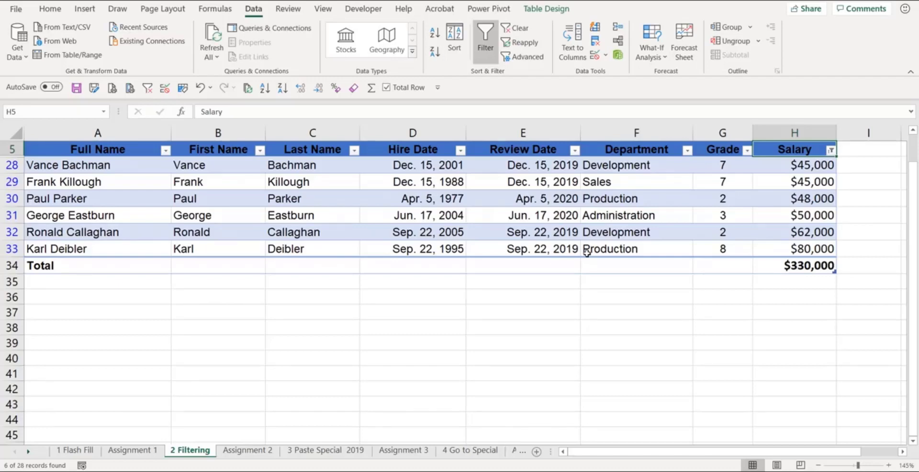
key("alt")
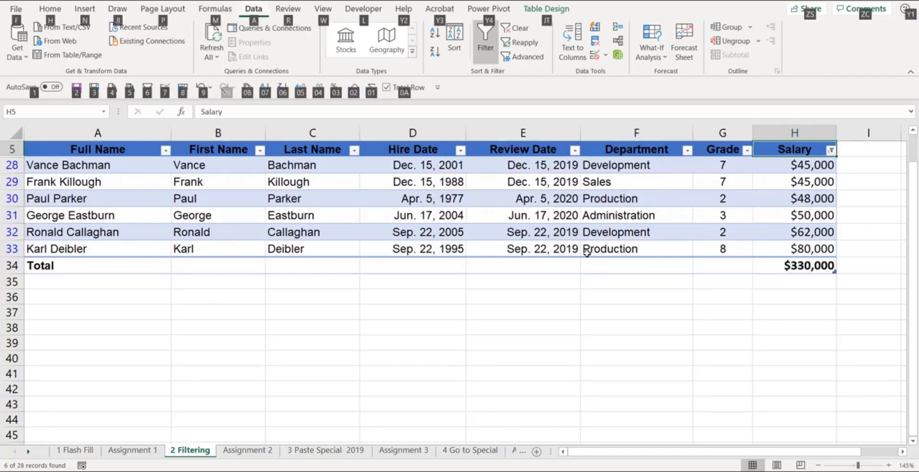
key("c")
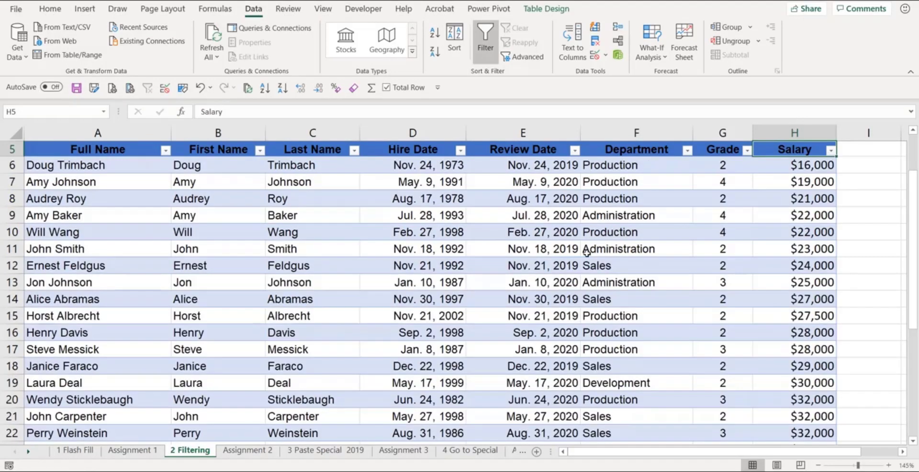
- Filter the Review Date column with the Next Quarter date filter
key("Left")
key("Left")
key("Left")
key("Left")
key("Right")
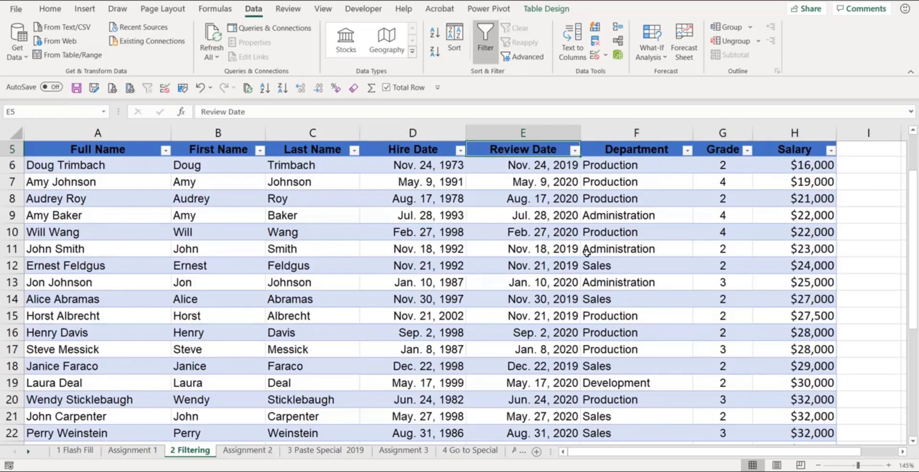
key("alt+Down")
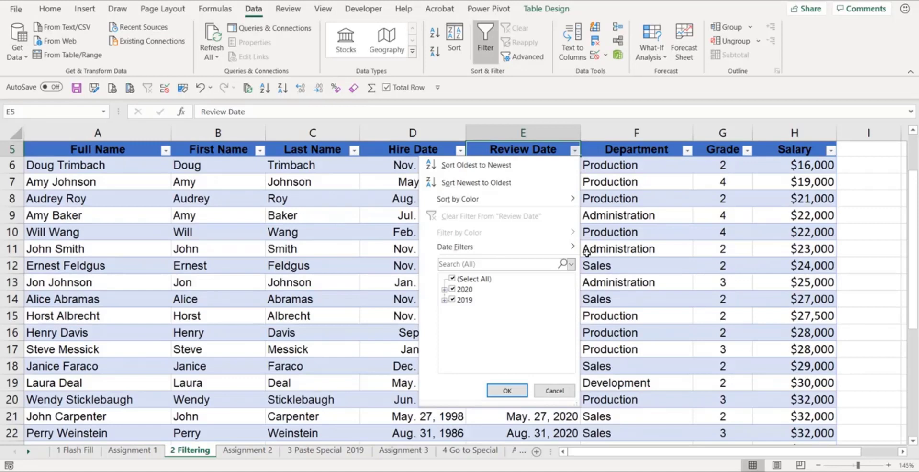
key("f")
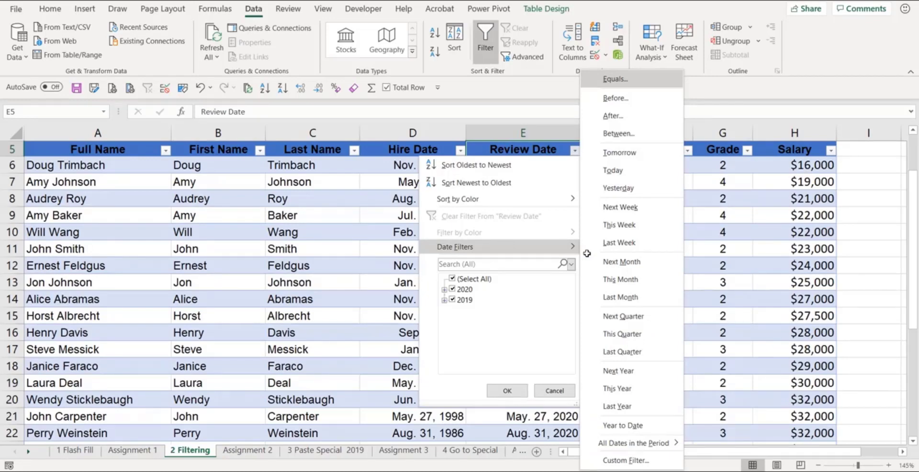
key("r")
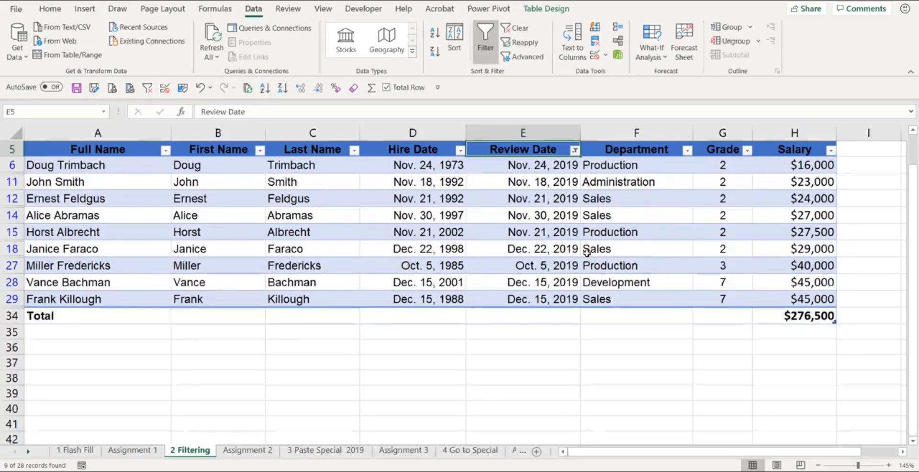
- Clear the Review Date filter from the table
key("alt")
key("a")
key("c")
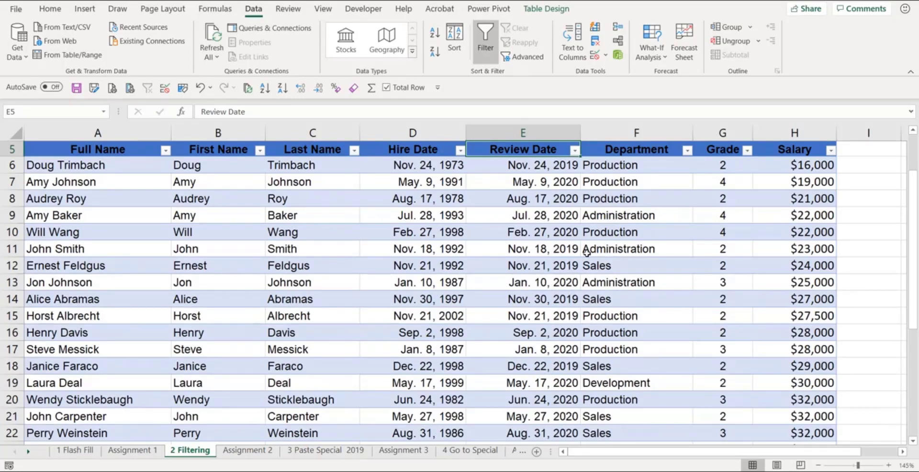
- Filter the Department column to Development by searching its values for "dev", and clear the filter
key("Right")
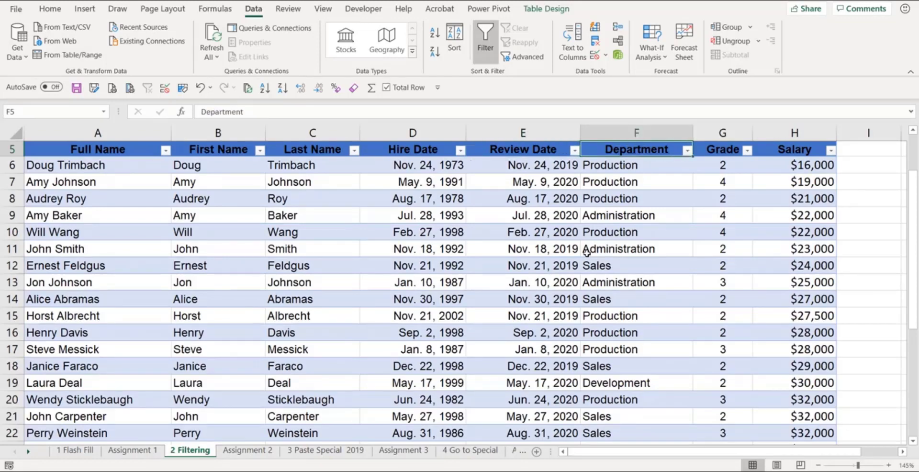
key("alt+Down")
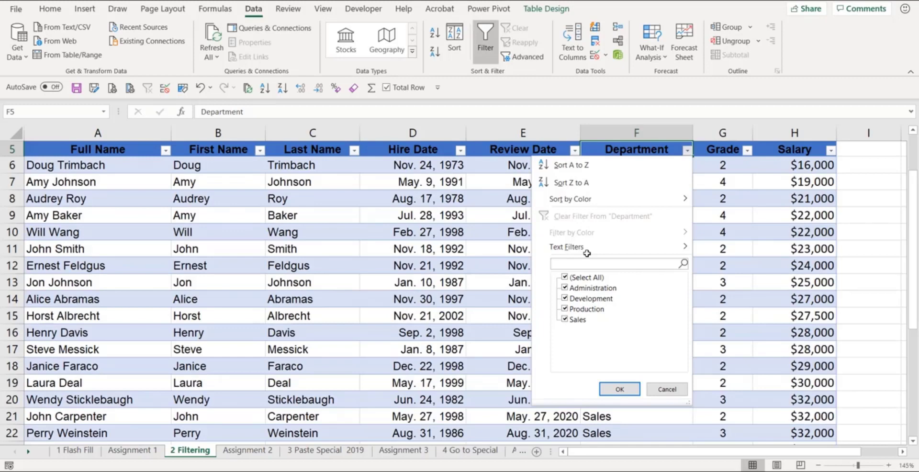
type("dev")
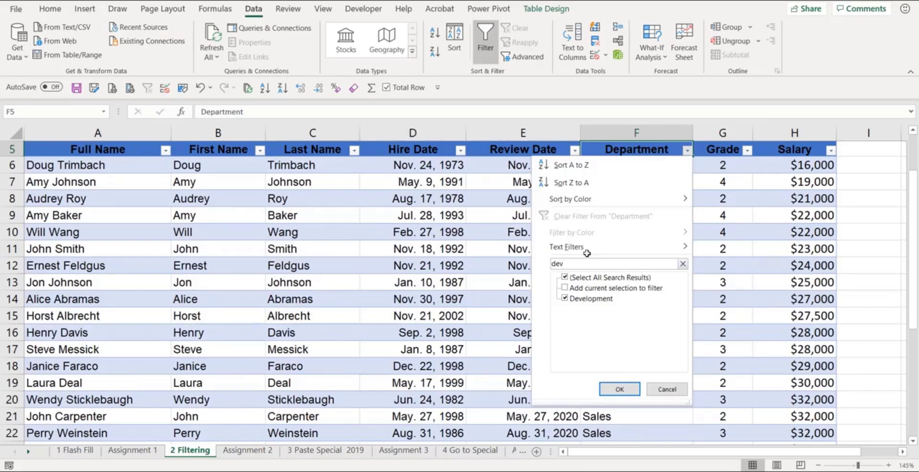
key("Return")
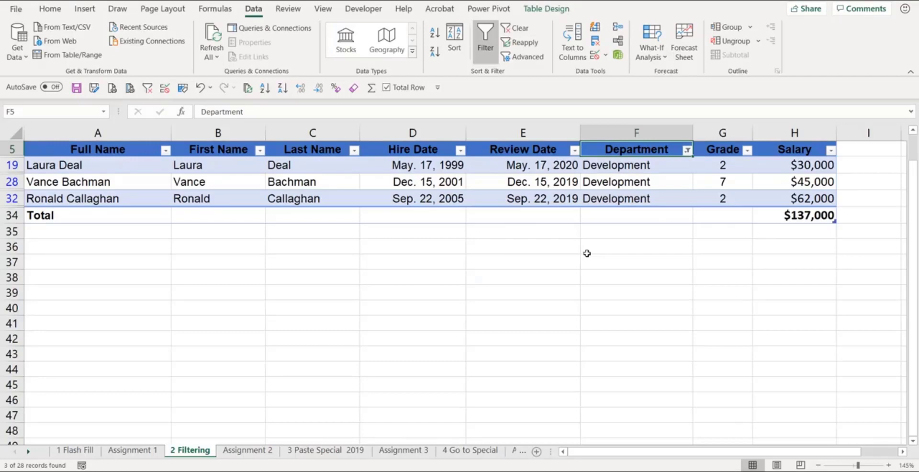
key("alt+a")
key("c")
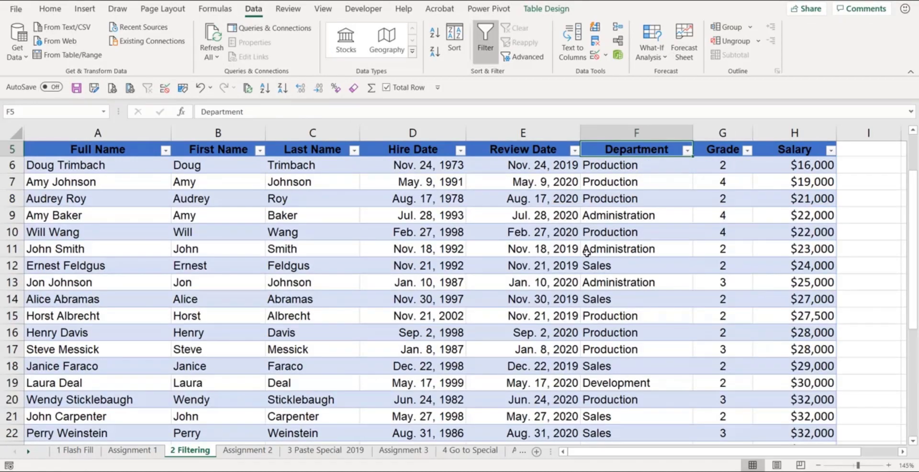
- Filter the Department column to Production by searching its values for "pro", and clear the filter
key("alt+Down")
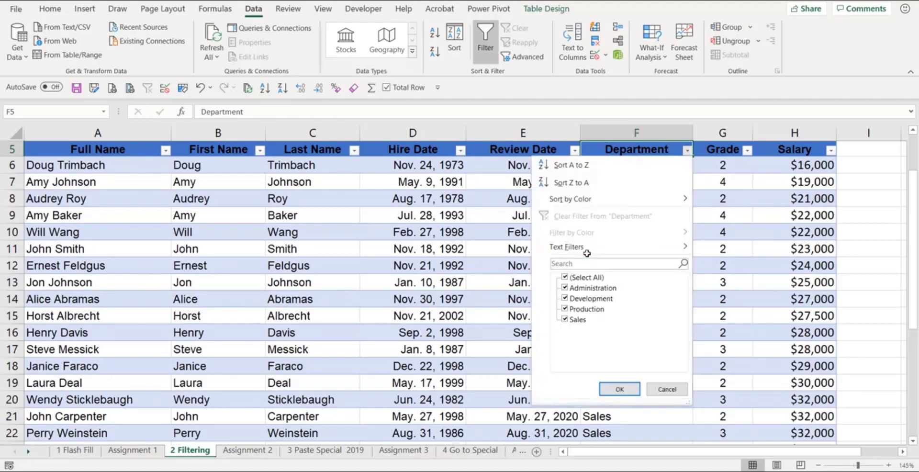
type("e")
type("pro")
key("Return")
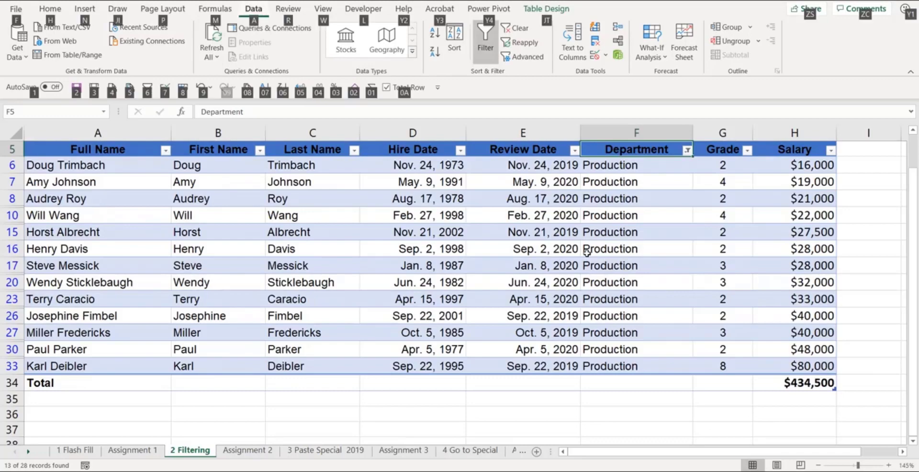
key("alt+a+c")
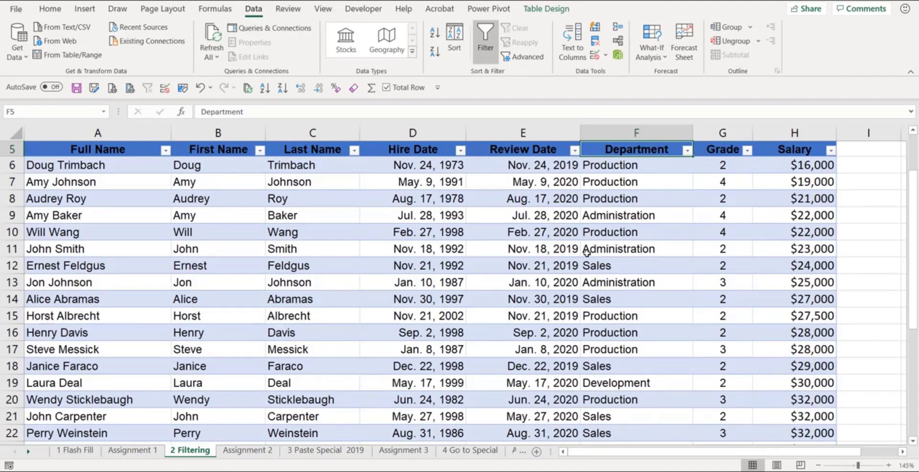
- Insert slicers for Department and Grade and place them side by side over the table's name columns
left_click(534, 7)
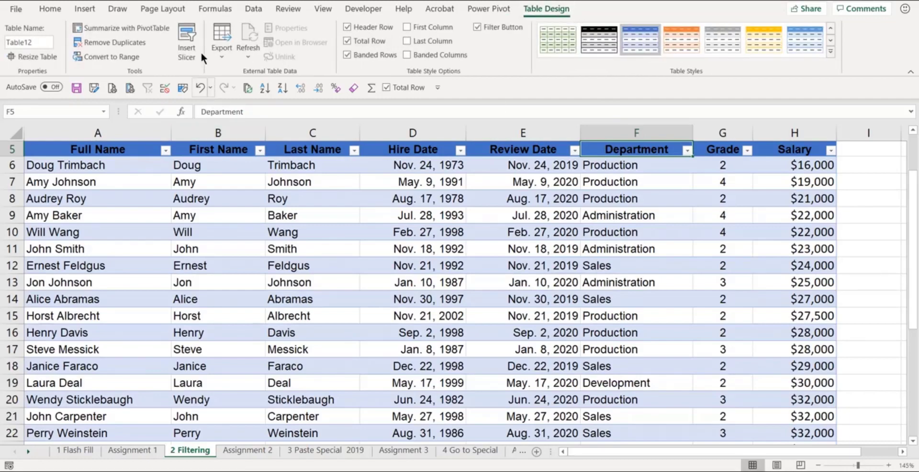
left_click(186, 34)
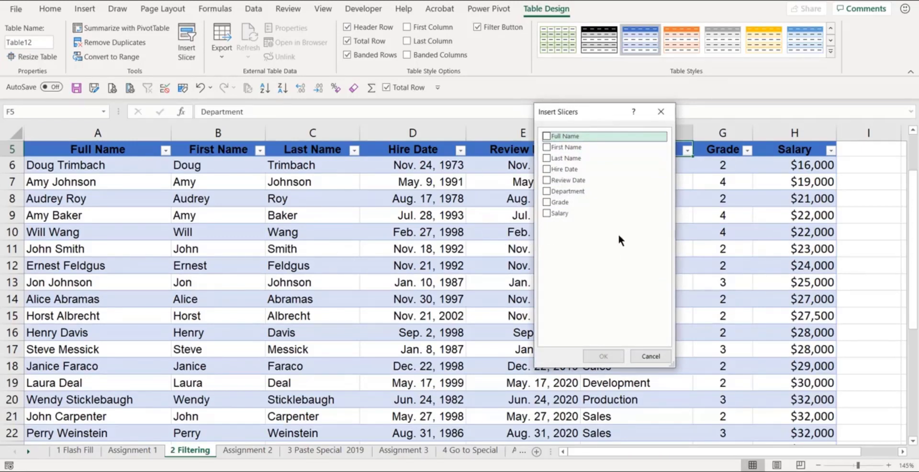
left_click(544, 190)
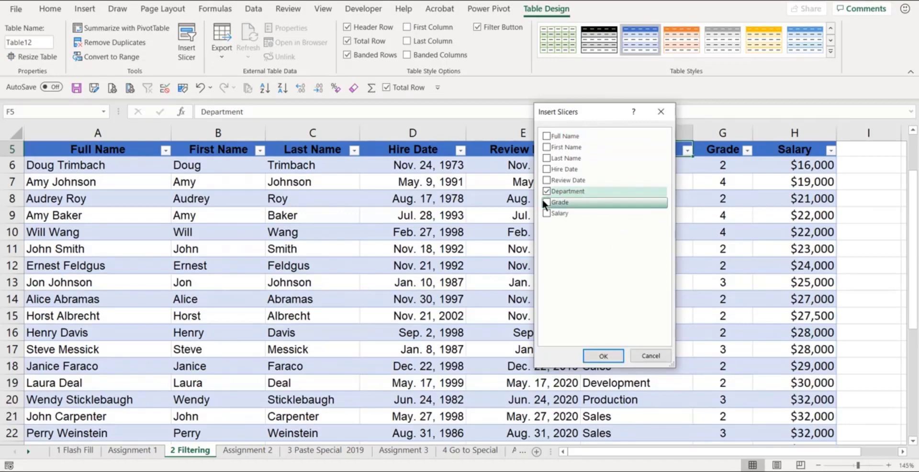
left_click(546, 202)
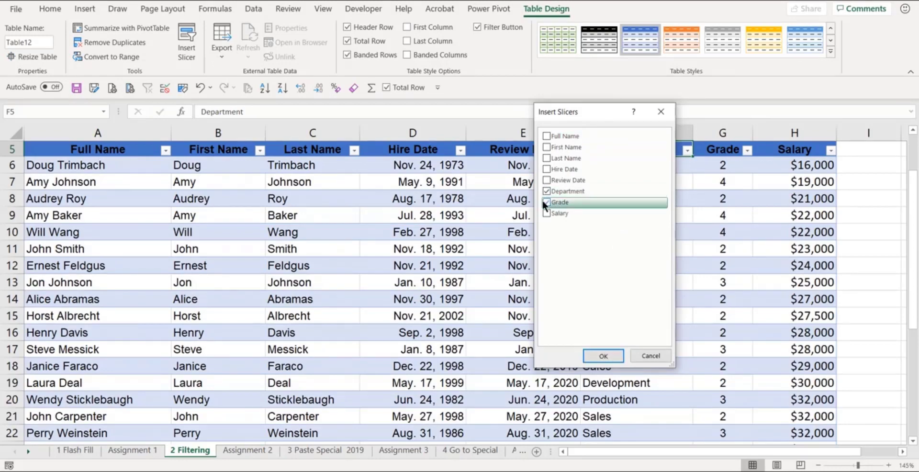
left_click(605, 356)
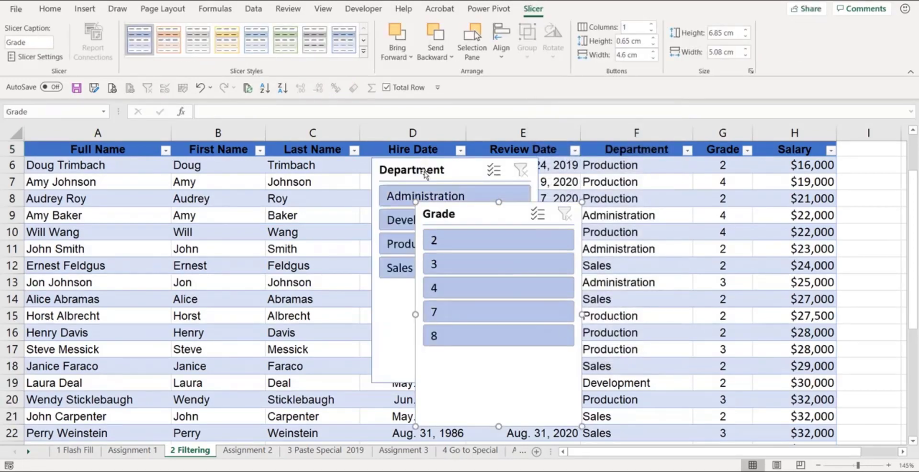
left_click_drag(425, 175, 90, 191)
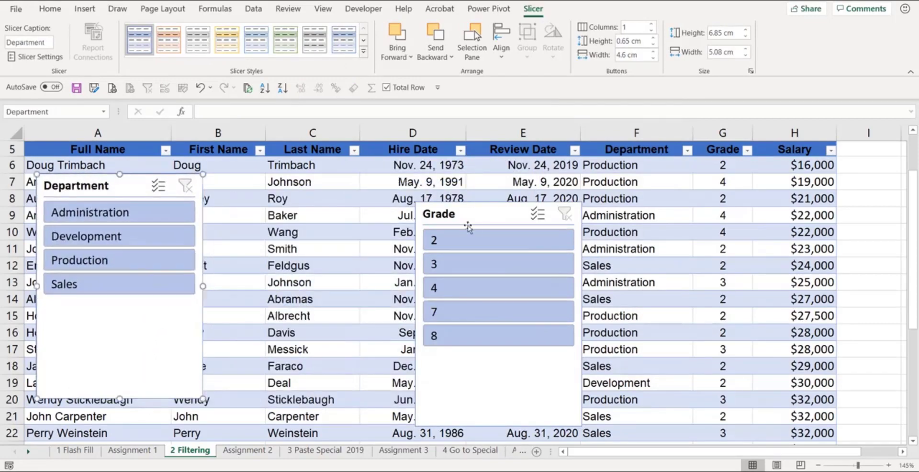
left_click_drag(470, 216, 271, 175)
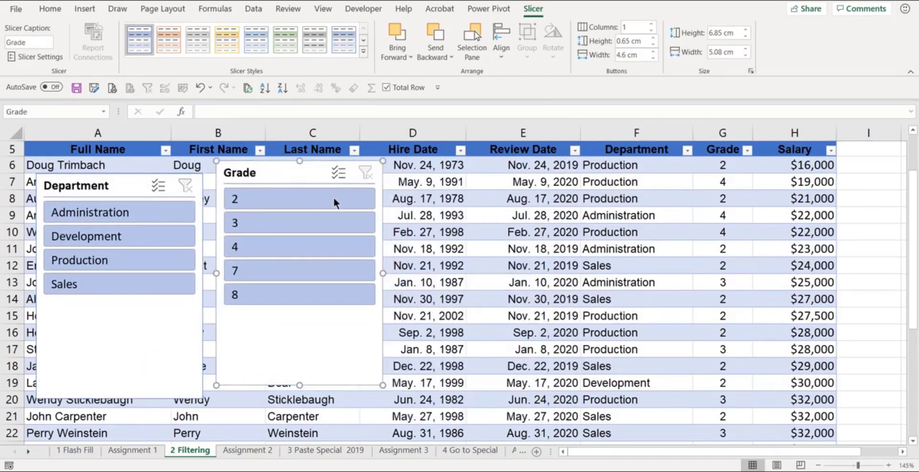
- Filter the table with the slicers by grade 2, grade 3 and the Administration department, and clear both slicer filters
left_click(289, 198)
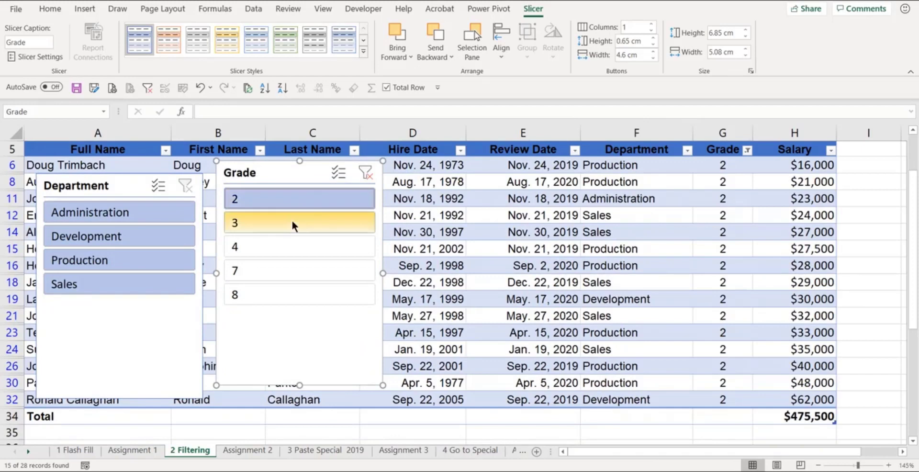
left_click(291, 219)
left_click(110, 214)
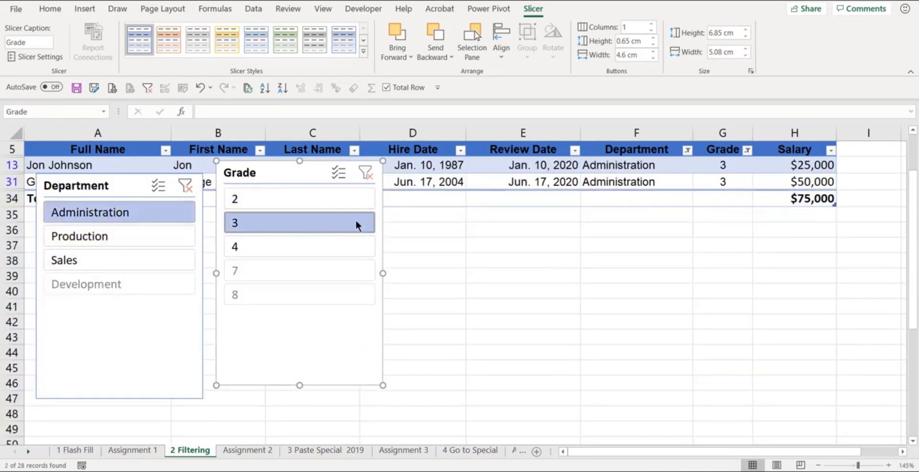
left_click(185, 184)
left_click(365, 173)
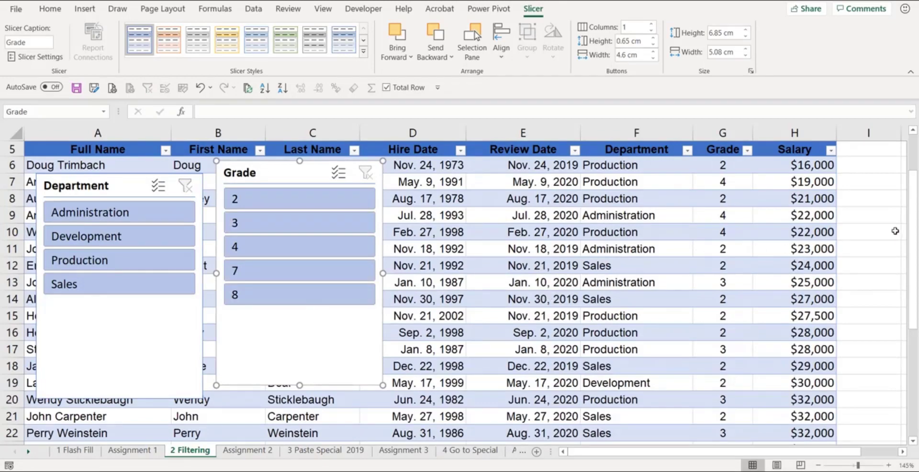
- Fit the Department slicer into rows 1 to 4 above the table, about 1.87 cm high and 16.96 cm wide across columns A to E
left_click_drag(911, 249, 912, 218)
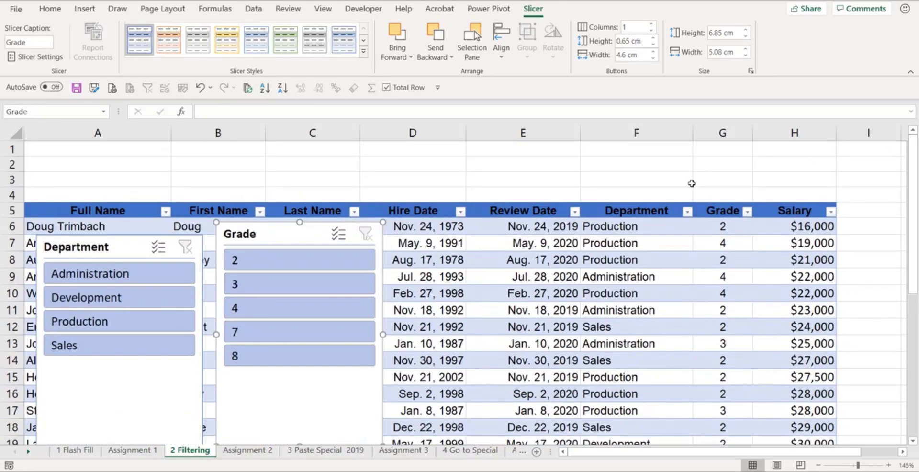
left_click_drag(107, 244, 96, 144)
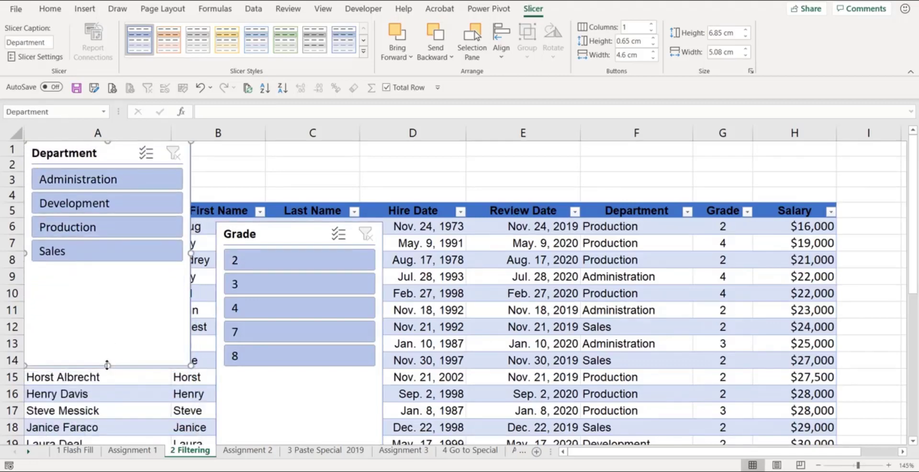
left_click_drag(105, 336, 98, 200)
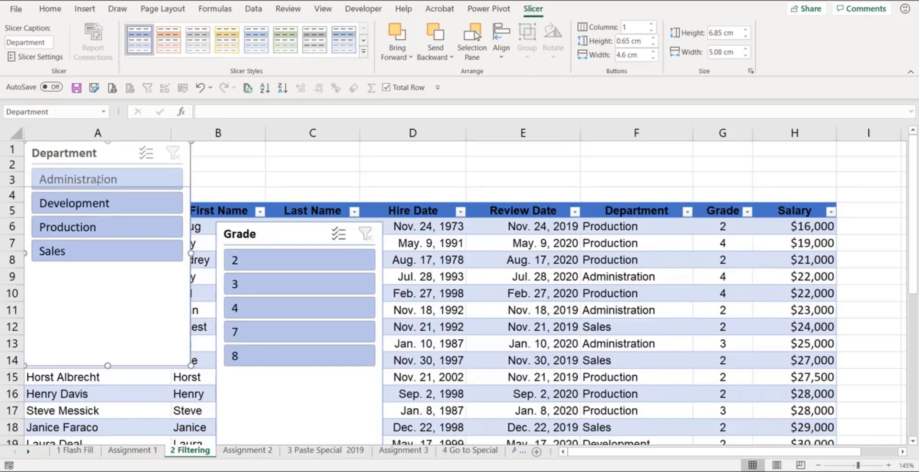
left_click_drag(97, 201, 97, 202)
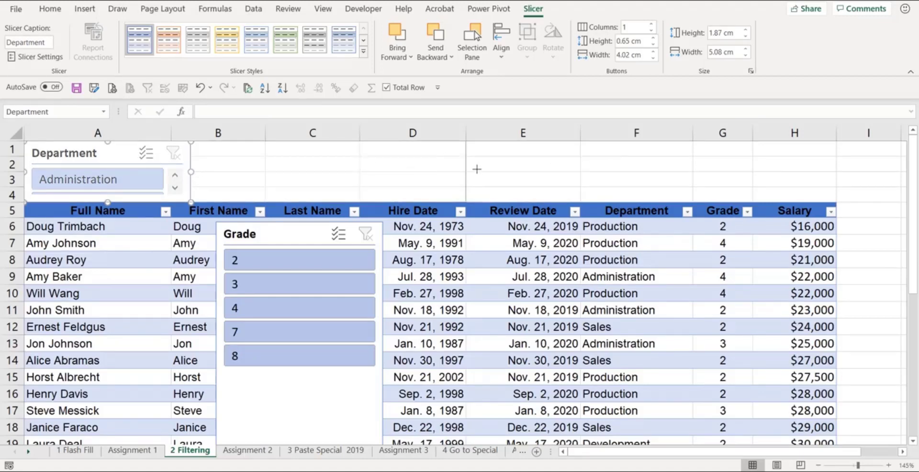
left_click_drag(597, 169, 596, 168)
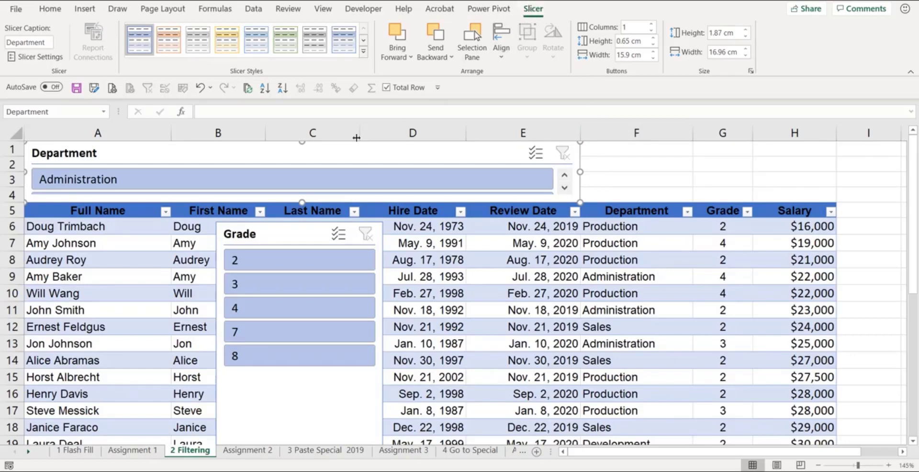
- Arrange the Department slicer's buttons in 4 columns and apply the light green slicer style
left_click(638, 161)
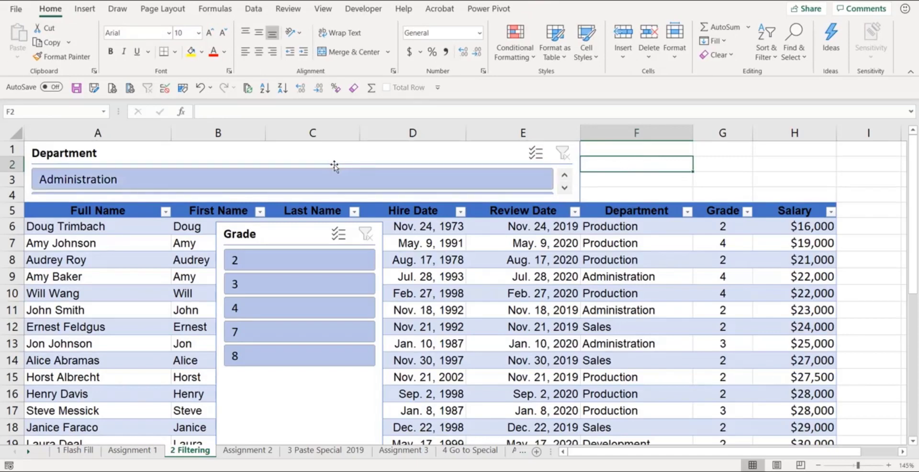
left_click(319, 154)
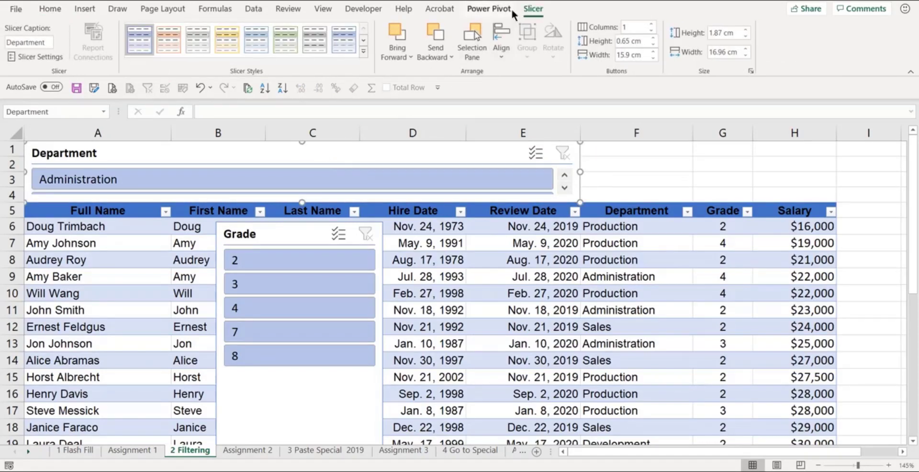
left_click(649, 23)
left_click(649, 23)
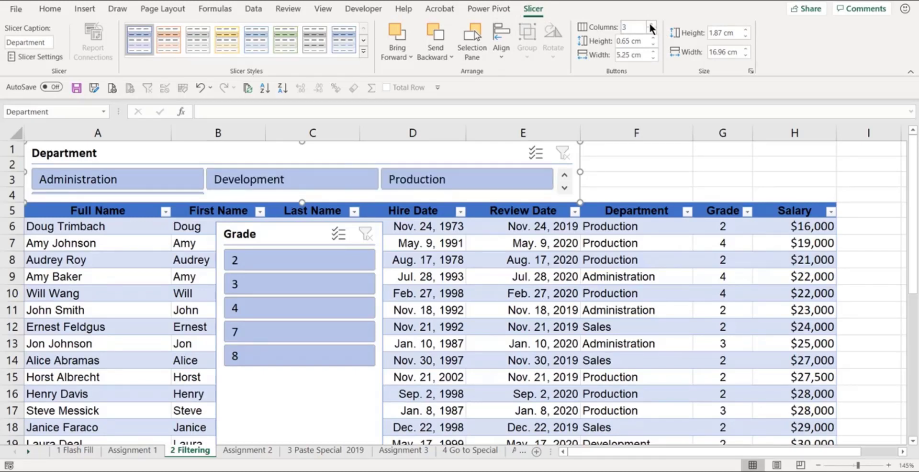
left_click(649, 23)
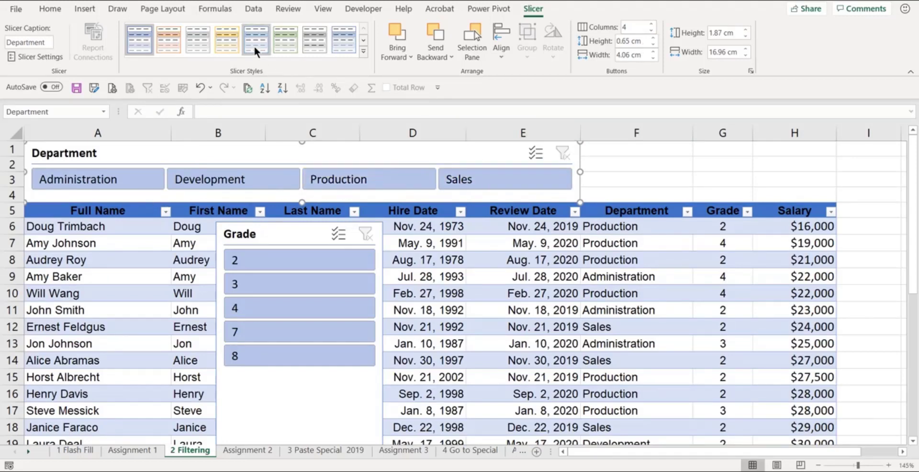
left_click(284, 38)
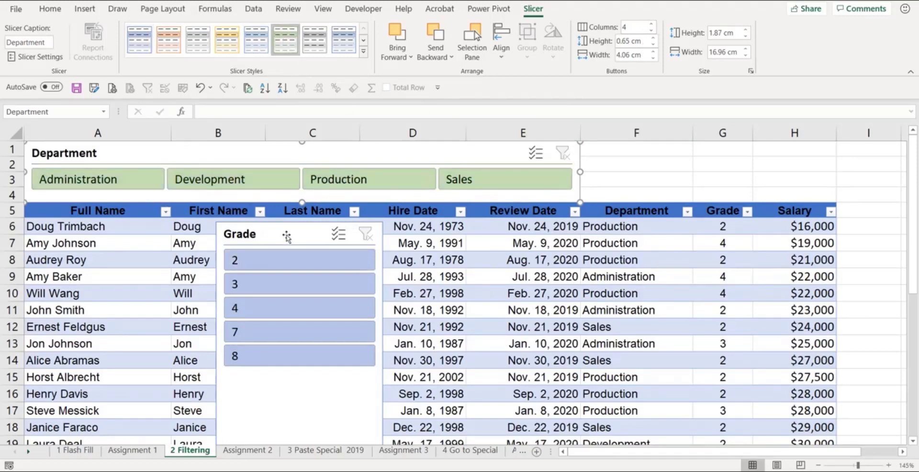
- Fit the Grade slicer beside the Department slicer above columns F to H, about 1.87 cm high and 7.81 cm wide
left_click_drag(319, 231, 636, 153)
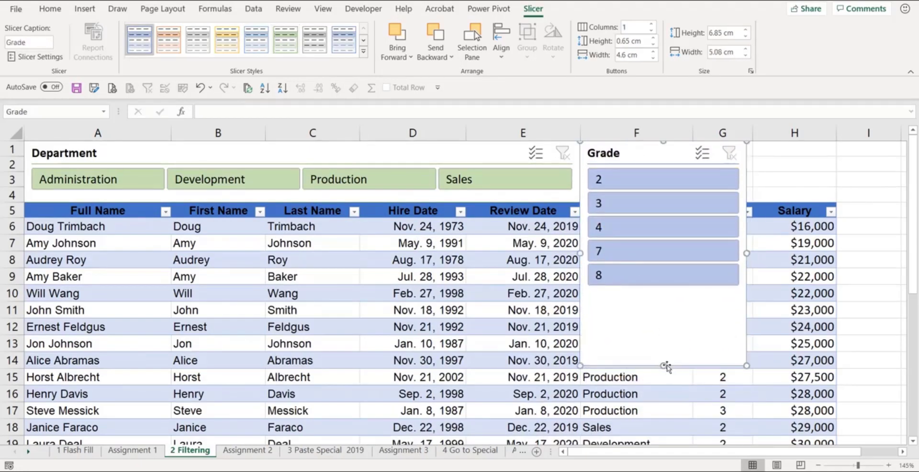
left_click_drag(665, 355, 664, 357)
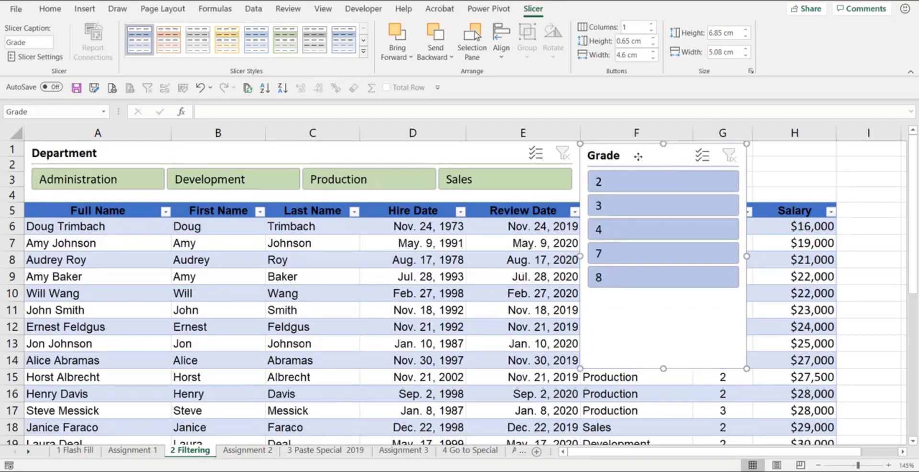
mouse_move(637, 155)
left_mouse_down()
mouse_move(627, 146)
mouse_move(628, 156)
left_mouse_up()
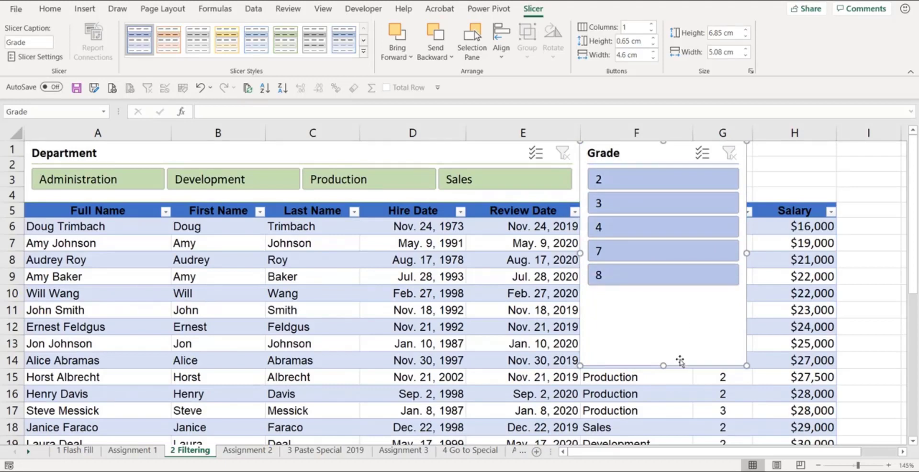
left_click_drag(665, 367, 645, 200)
mouse_move(748, 177)
left_mouse_down()
mouse_move(778, 163)
mouse_move(731, 173)
left_mouse_up()
left_click_drag(830, 167, 836, 171)
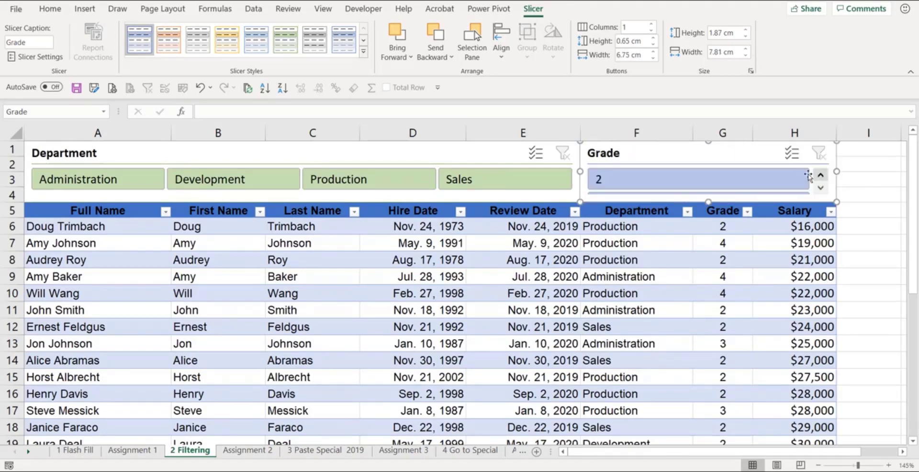
- Arrange the Grade slicer's buttons in 5 columns and apply the light yellow slicer style
left_click(651, 24)
left_click(650, 25)
left_click(650, 24)
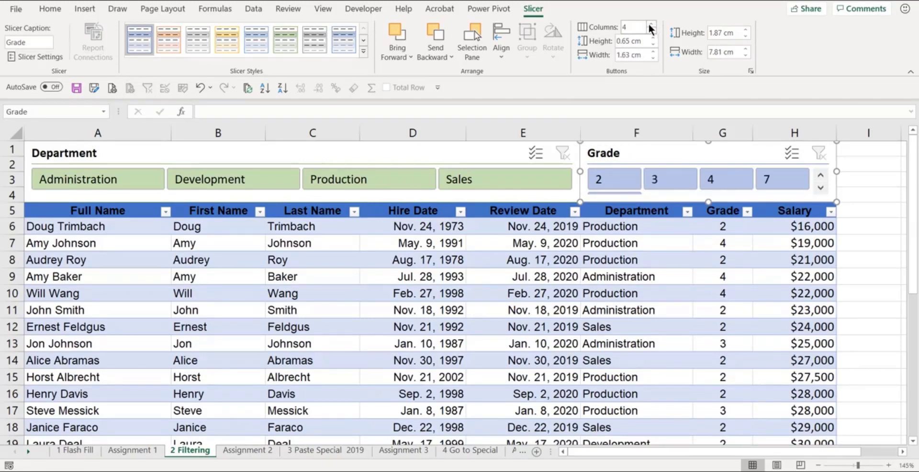
left_click(650, 24)
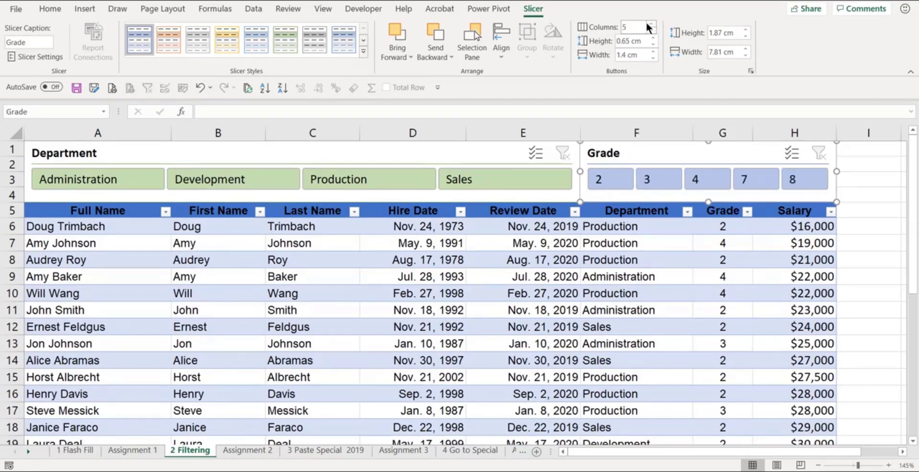
left_click(229, 43)
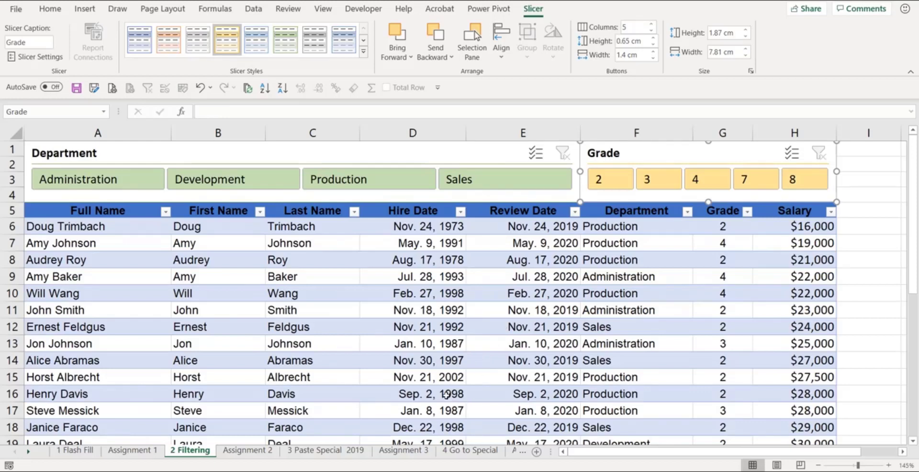
- Filter the table by Production, Development, Administration and Sales in turn with the Department slicer
left_click(366, 189)
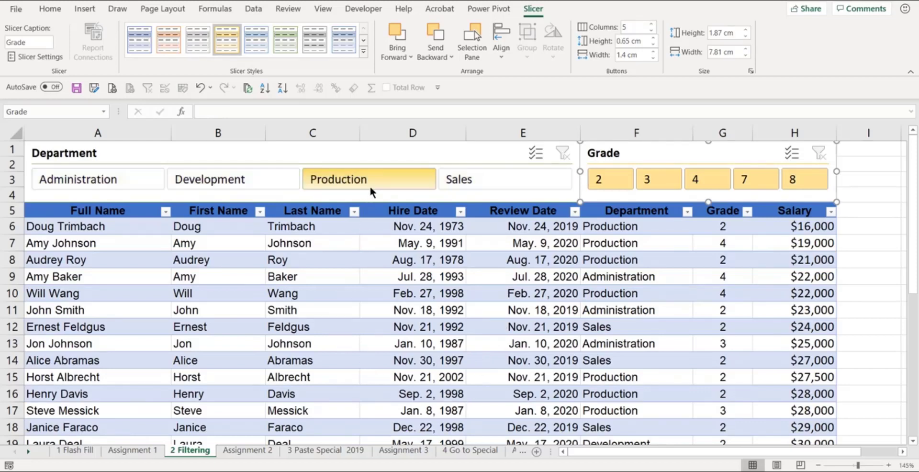
left_click(268, 184)
left_click(113, 180)
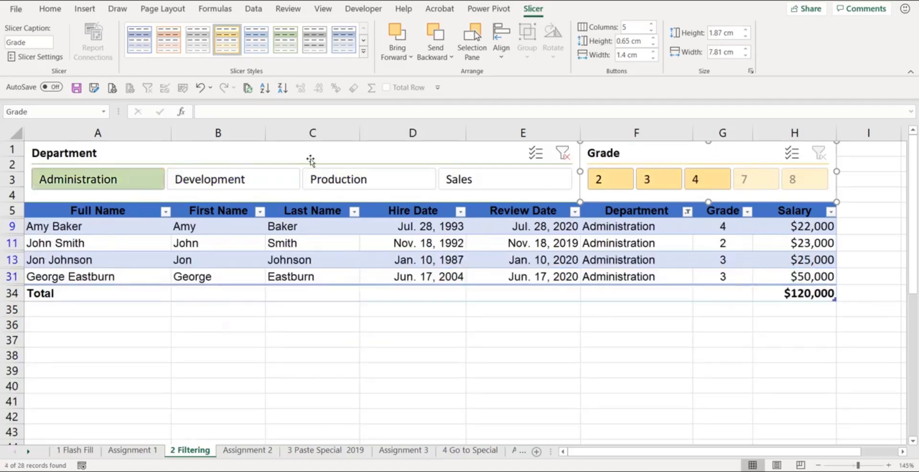
left_click(482, 169)
- Filter the Sales rows by grades 2, 3 and 7 in turn, and clear the Department and Grade slicer filters
left_click(622, 176)
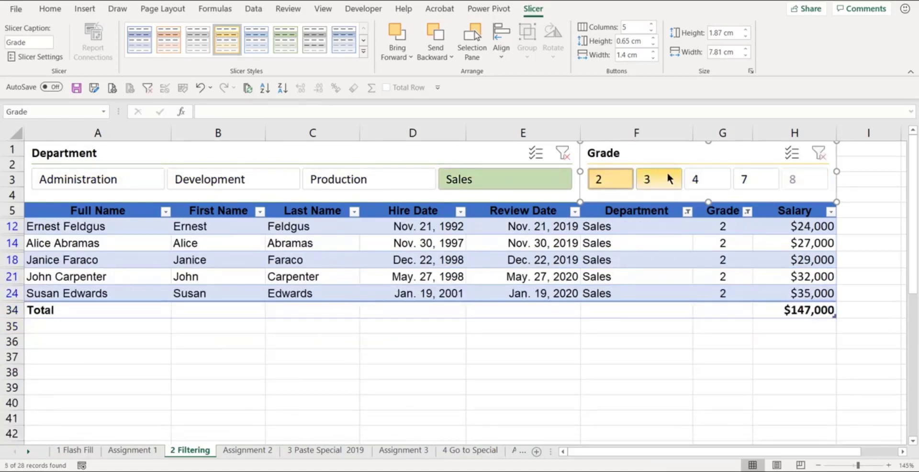
left_click(668, 175)
left_click(760, 178)
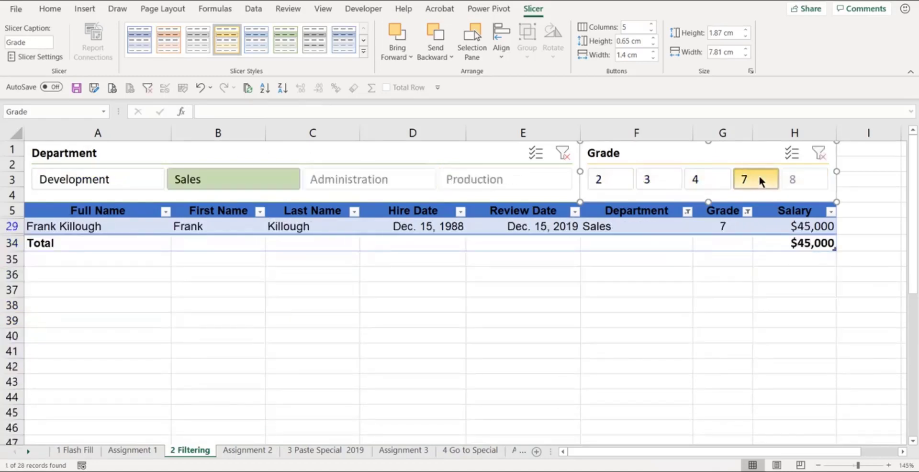
left_click(561, 154)
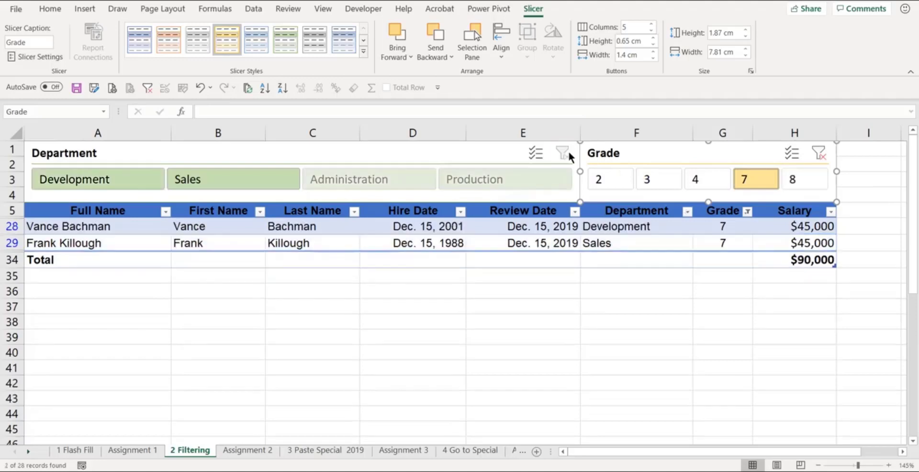
left_click(819, 152)
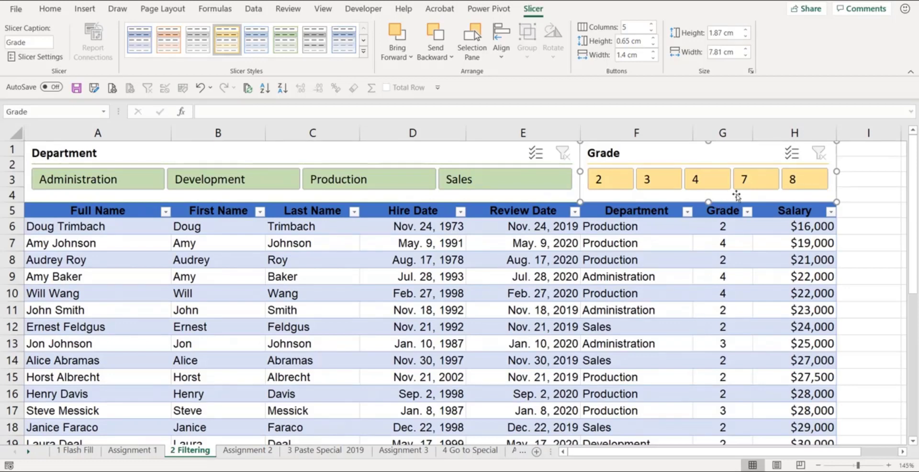
- Filter the table to grade 7 and set the Grade slicer to hide items with no data
left_click(751, 182)
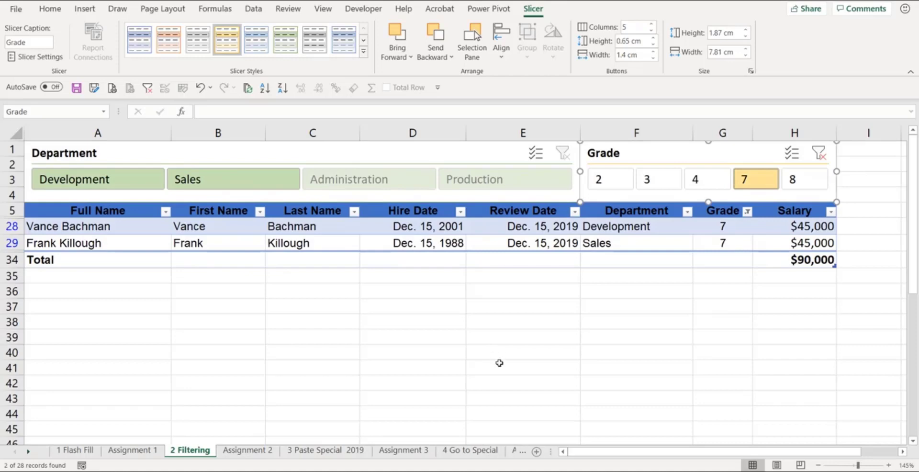
left_click(35, 57)
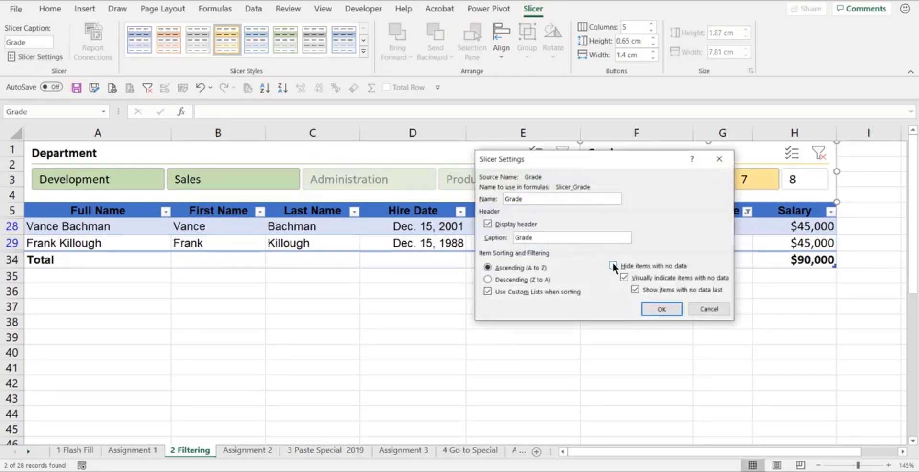
left_click(612, 265)
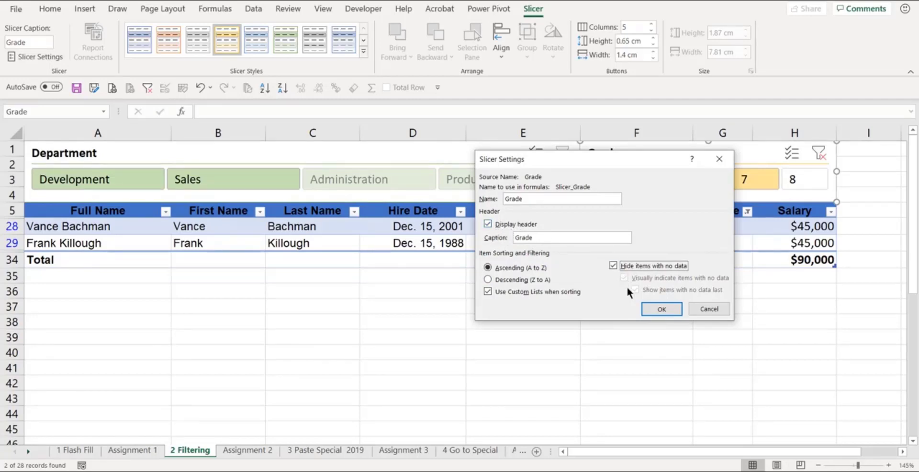
left_click(650, 306)
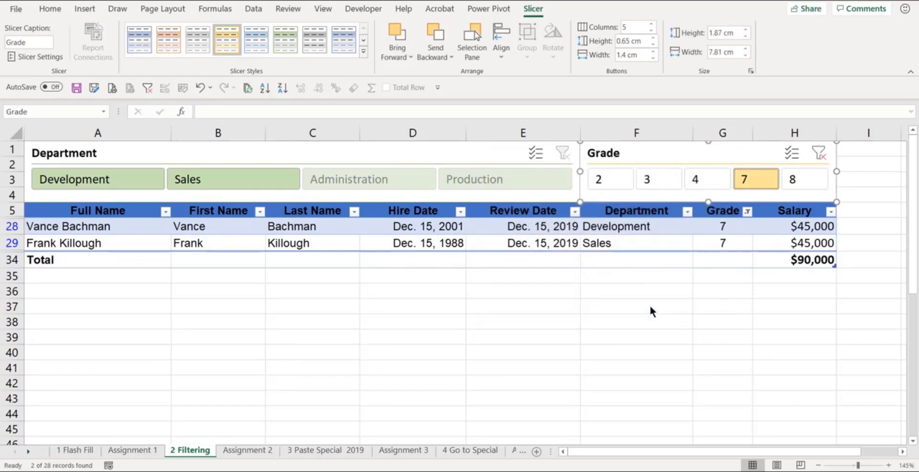
- Filter the table by grades 3 and 2 in turn, ending on grade 3
left_click(657, 176)
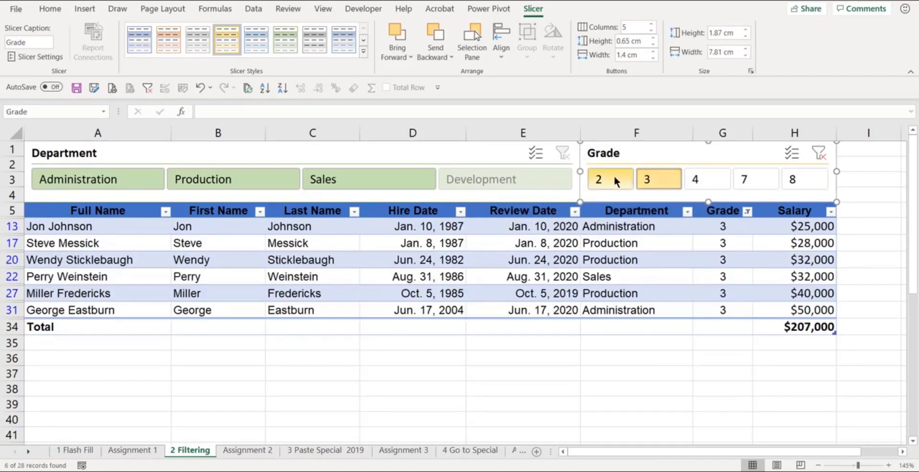
left_click(613, 176)
left_click(654, 173)
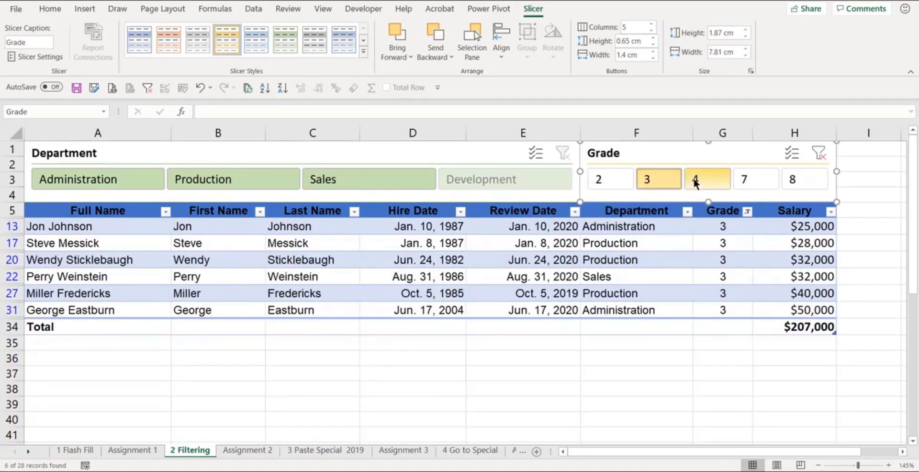
- Set the Department slicer to hide items with no data
left_click(238, 152)
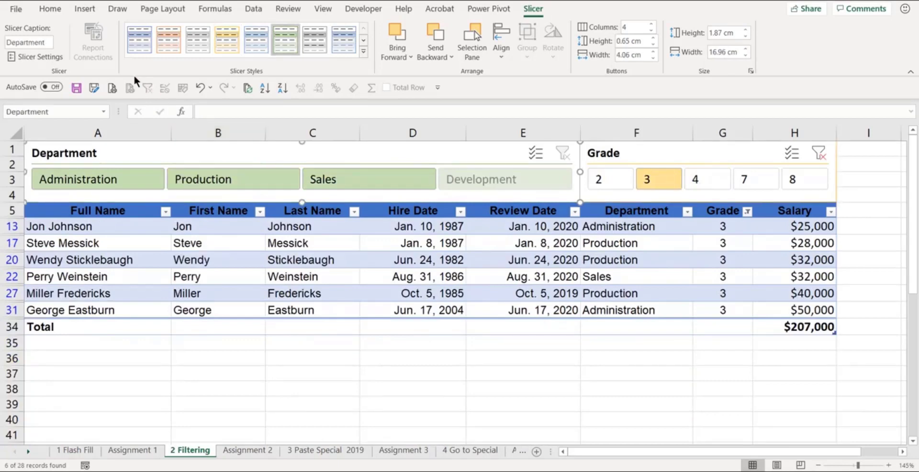
left_click(50, 54)
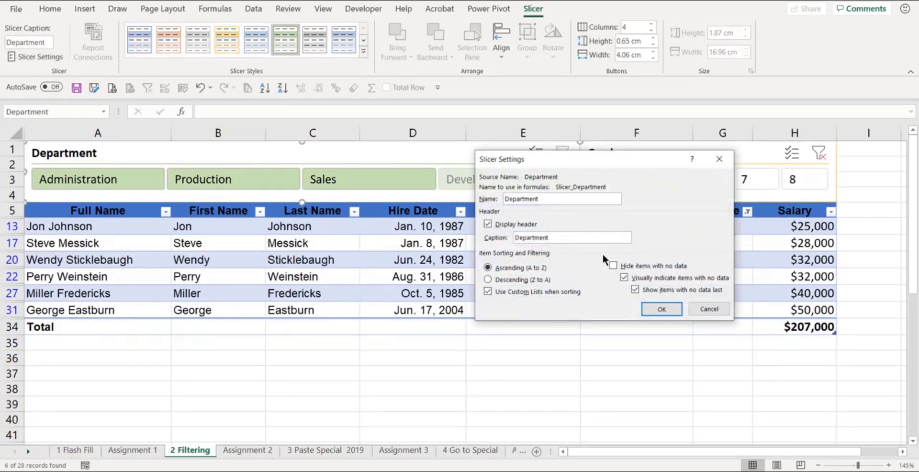
left_click(614, 265)
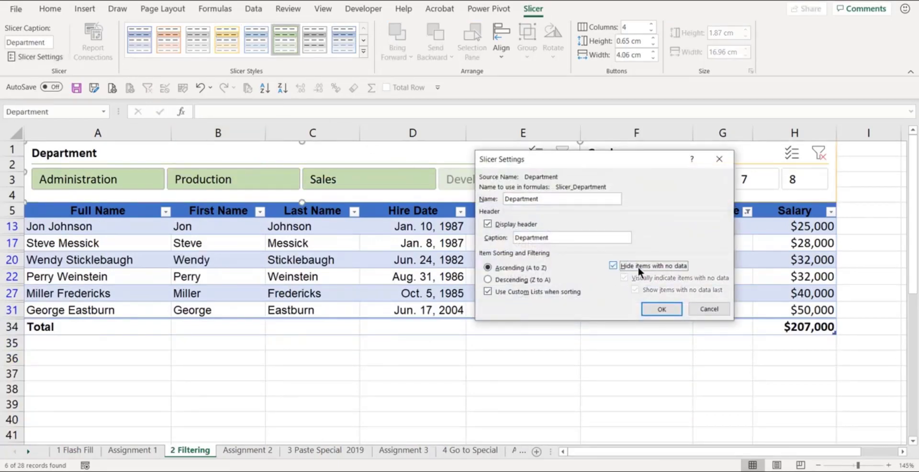
left_click(661, 308)
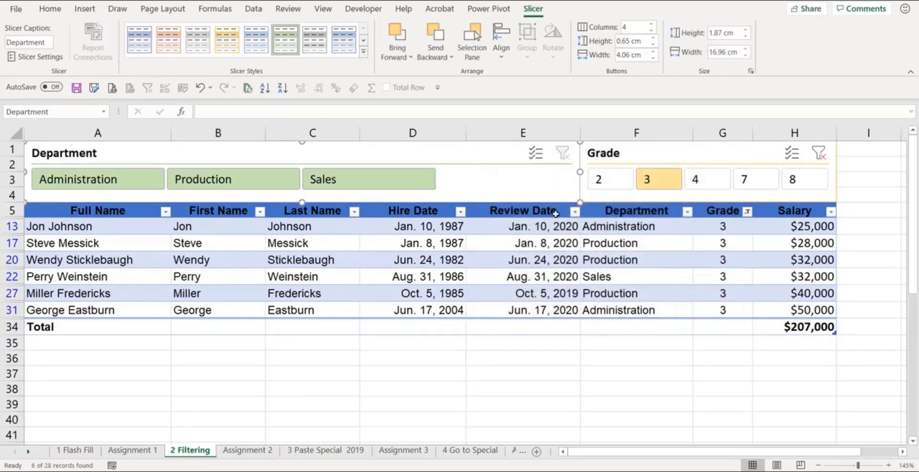
- Filter the grade 3 rows by Production, Administration, Production and Sales in turn with the Department slicer
left_click(203, 181)
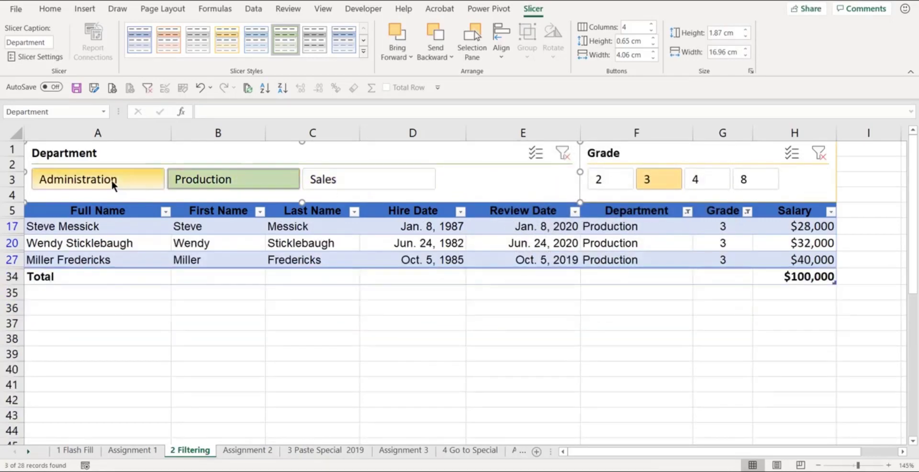
left_click(111, 180)
left_click(191, 179)
left_click(374, 176)
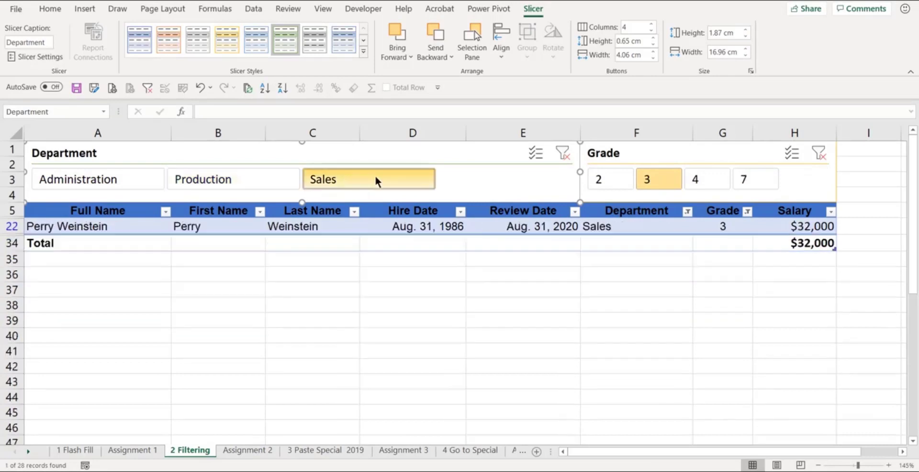
- Filter the Sales rows by grades 2, 4 and 7 in turn, and clear the filters of both slicers
left_click(597, 179)
left_click(699, 180)
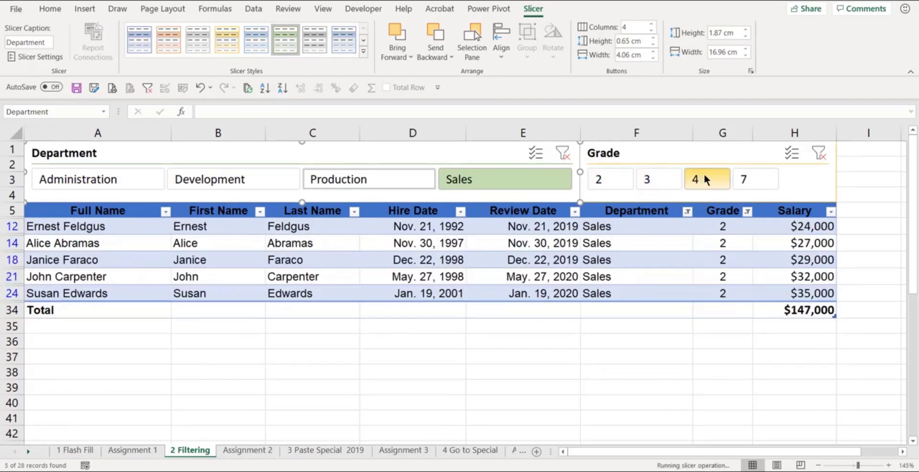
left_click(749, 178)
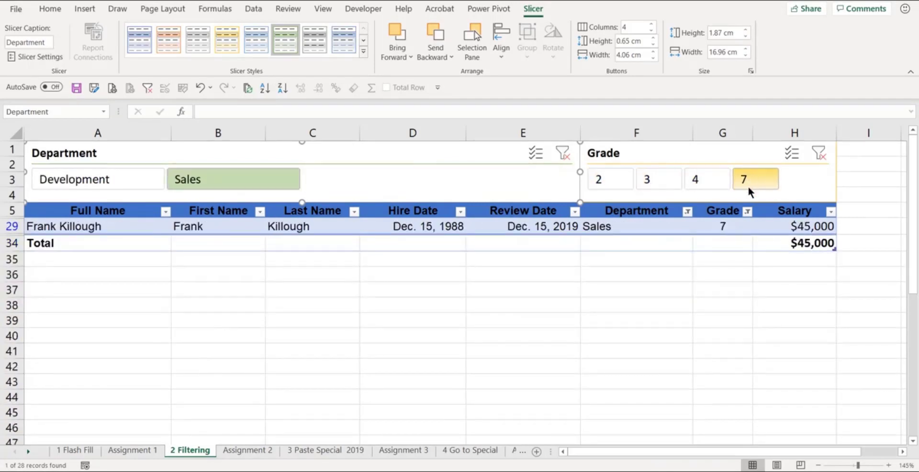
left_click(563, 153)
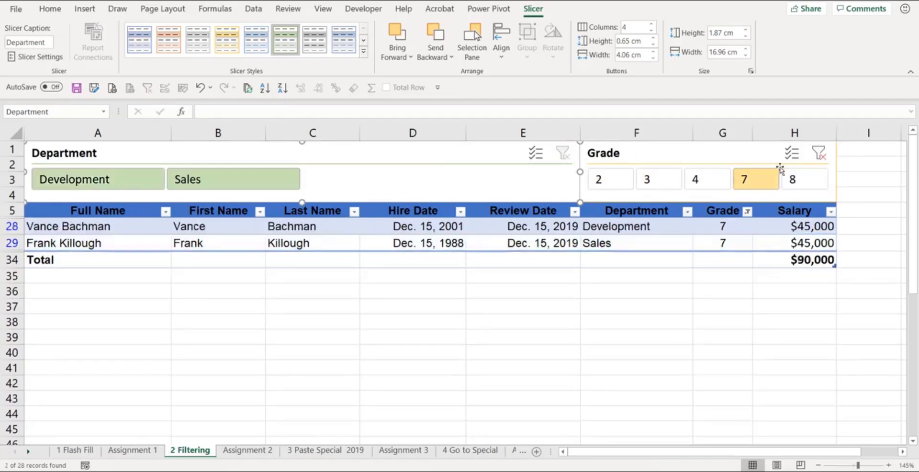
left_click(813, 154)
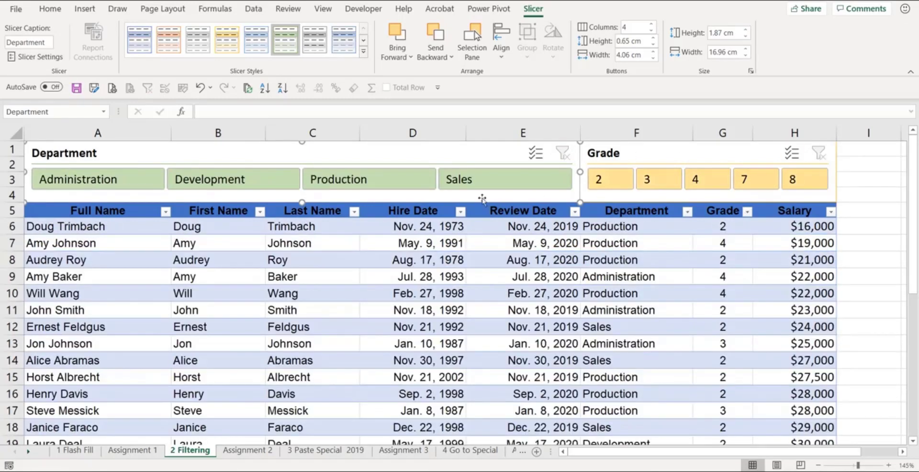
- Filter the table by Production, Sales, Production, Development and Administration in turn, and clear the Department slicer filter
left_click(365, 179)
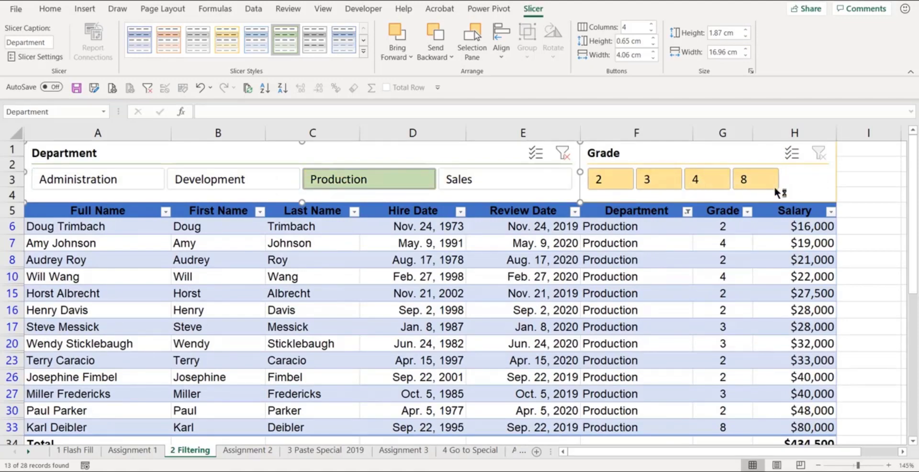
left_click(487, 180)
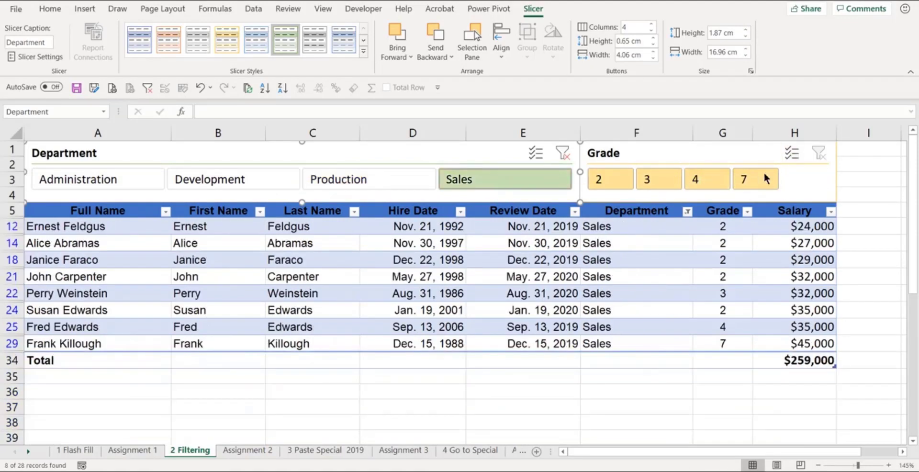
left_click(357, 179)
left_click(261, 179)
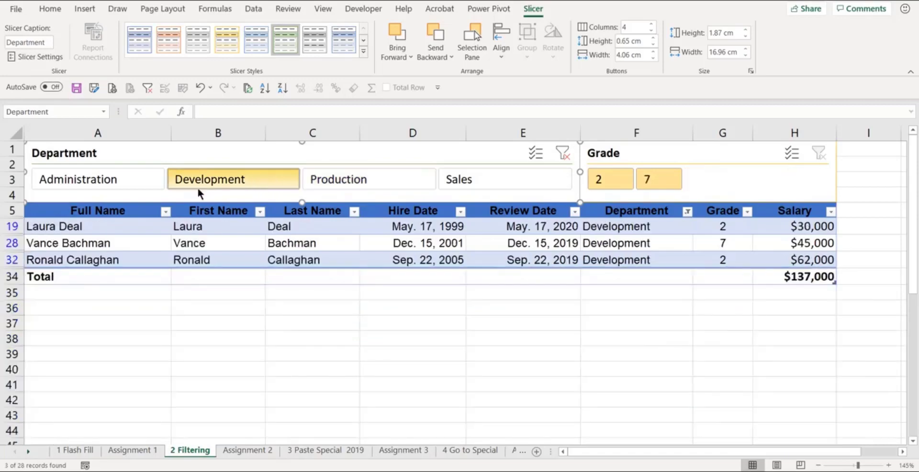
left_click(120, 182)
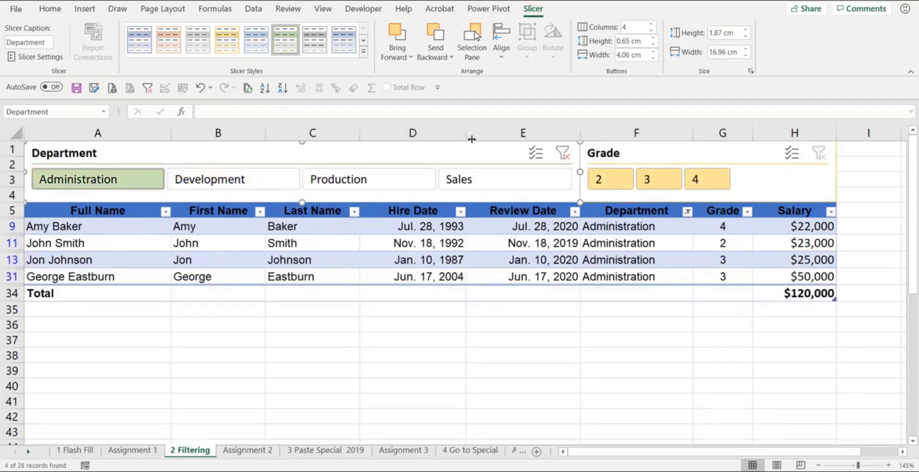
left_click(564, 152)
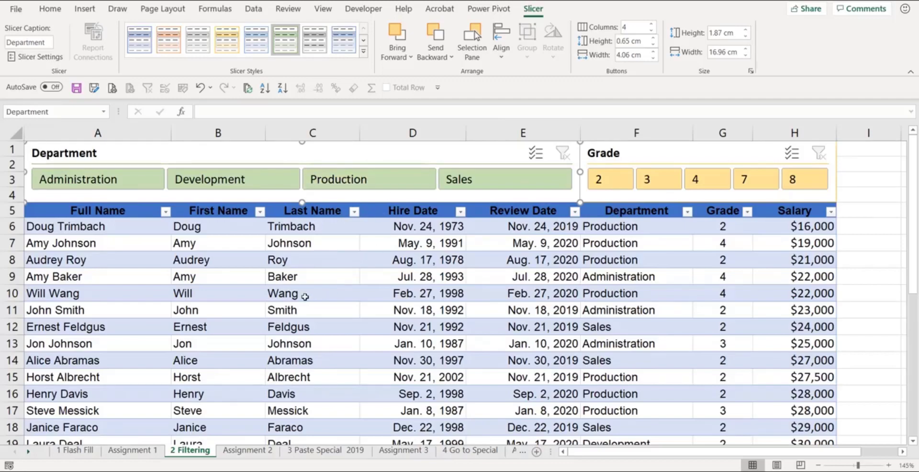
- Filter the table by Production, Development, Administration and Sales one at a time, and clear the Department filter
left_click(369, 179)
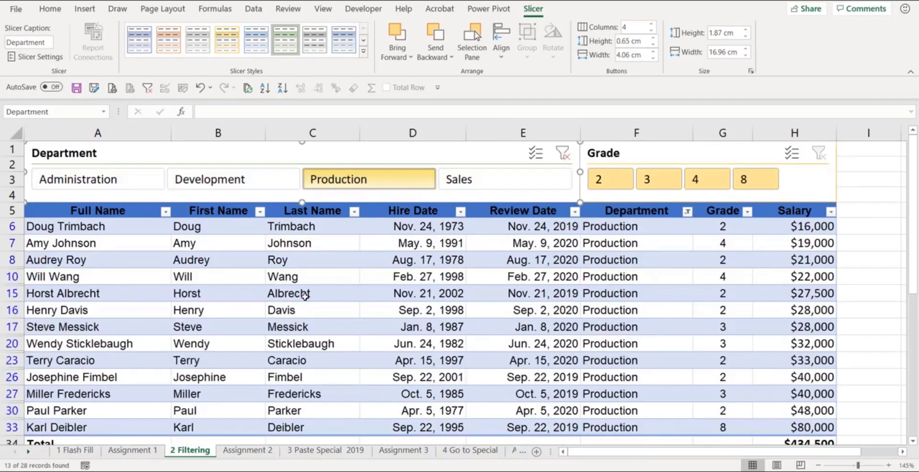
left_click(267, 179)
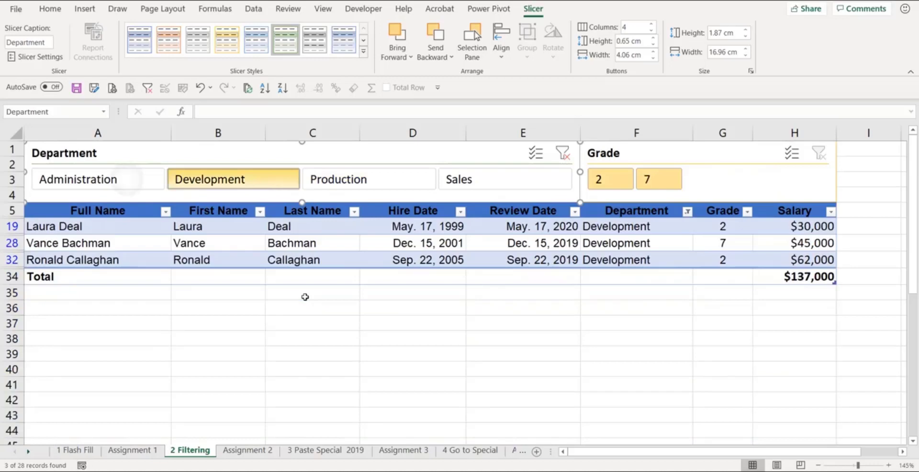
left_click(126, 179)
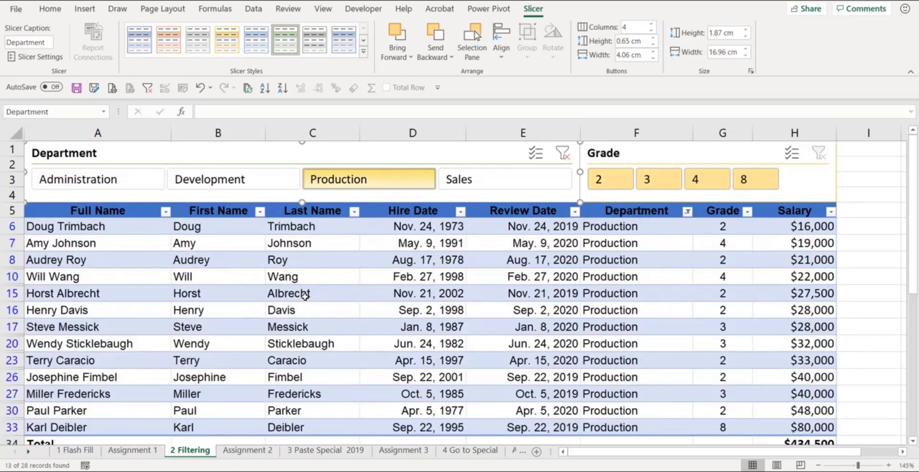
key("Right")
key("Return")
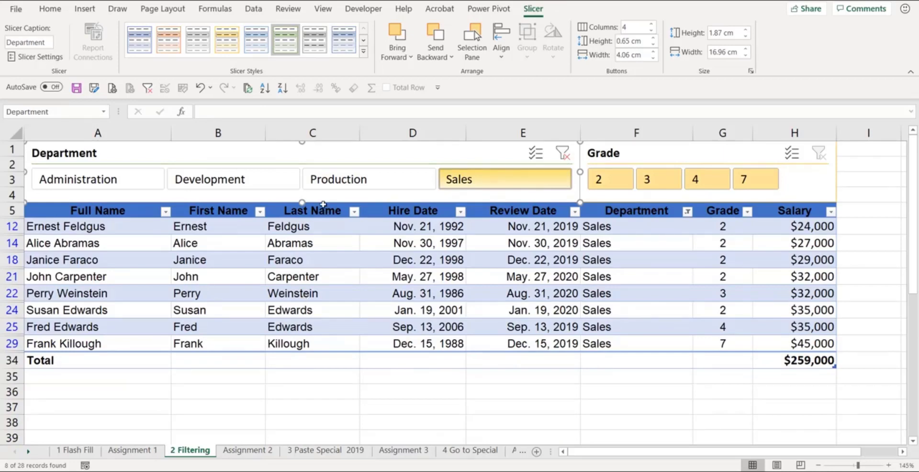
left_click(561, 155)
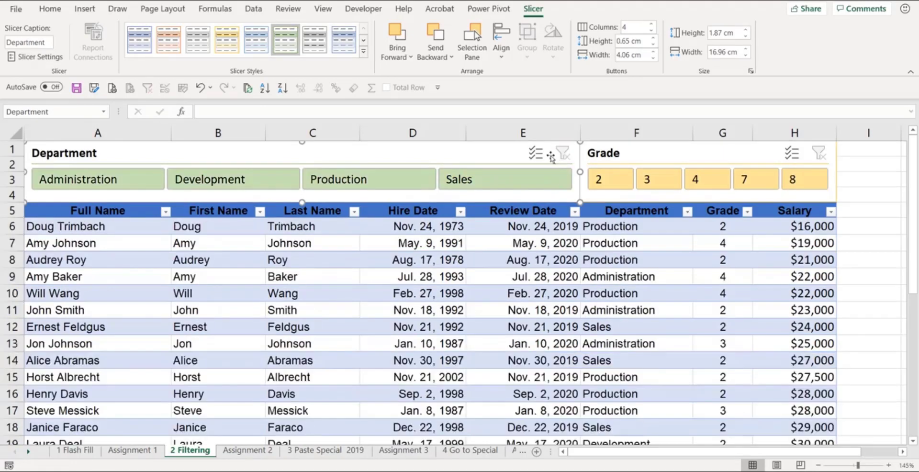
- Filter the table by Development and Sales together with the Department slicer, and clear that filter
left_click(235, 178)
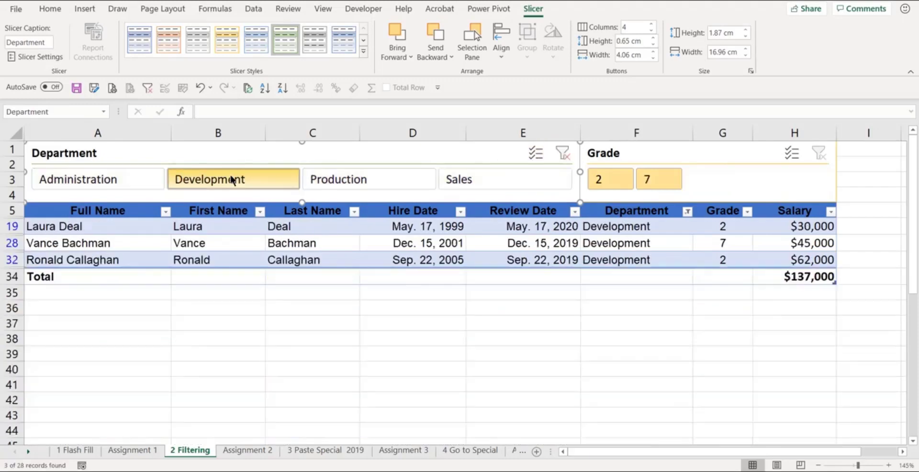
left_click(493, 173, "ctrl")
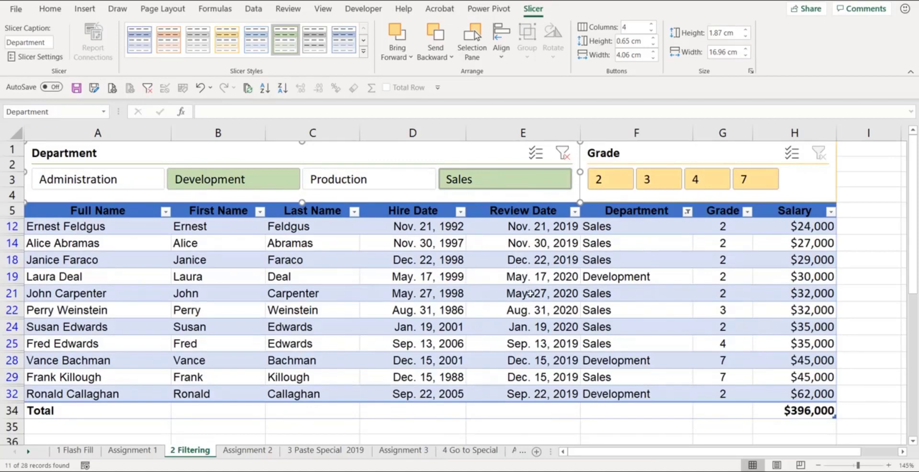
left_click(564, 156)
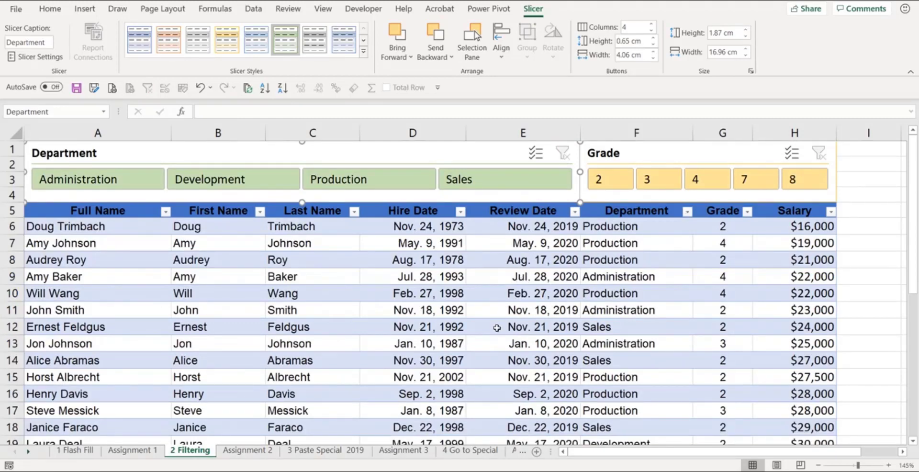
- Turn on multi-select for both slicers and exclude Production and Administration, leaving Development and Sales selected in the Department slicer
left_click(537, 154)
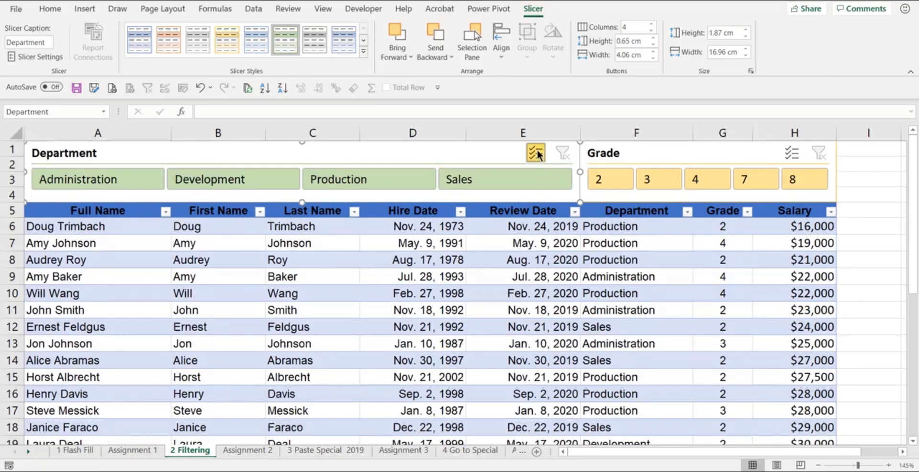
left_click(787, 156)
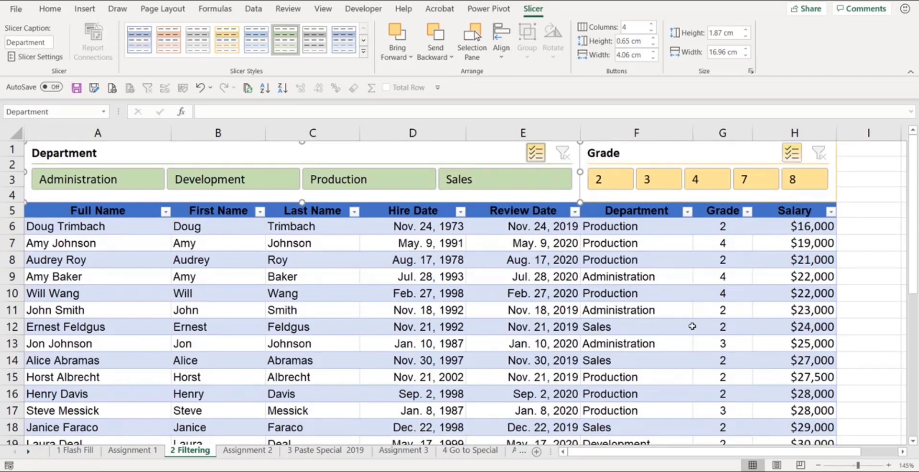
left_click(366, 177)
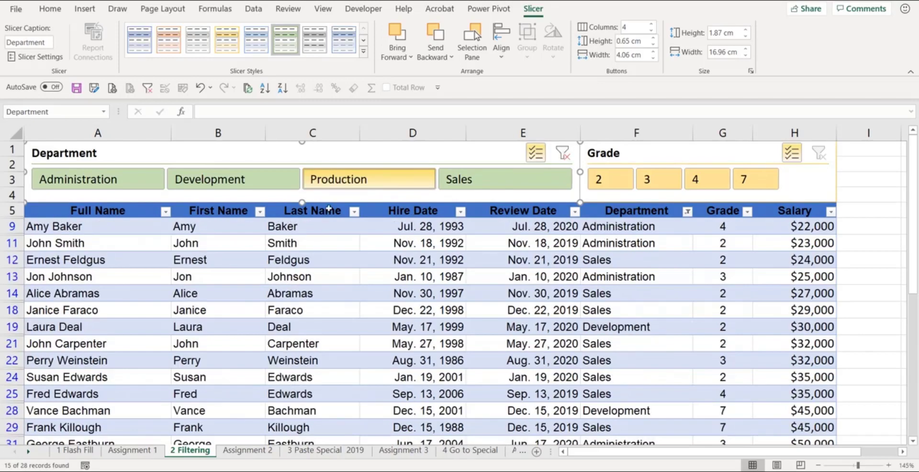
left_click(225, 182)
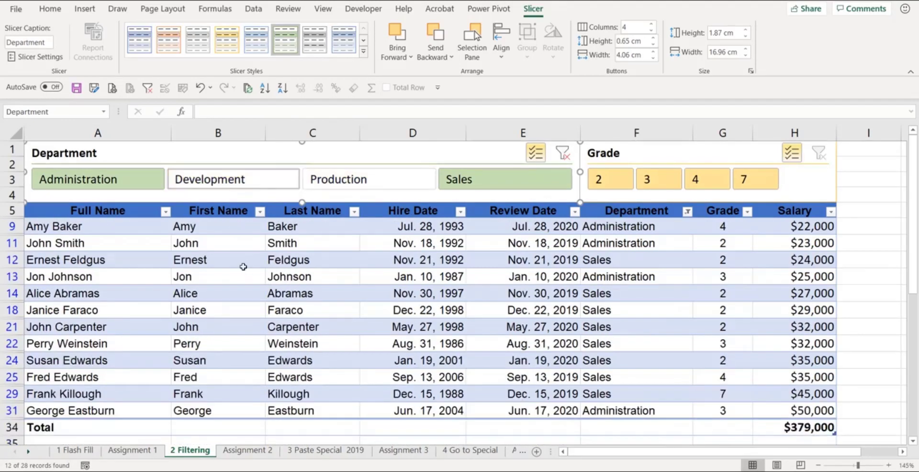
left_click(132, 177)
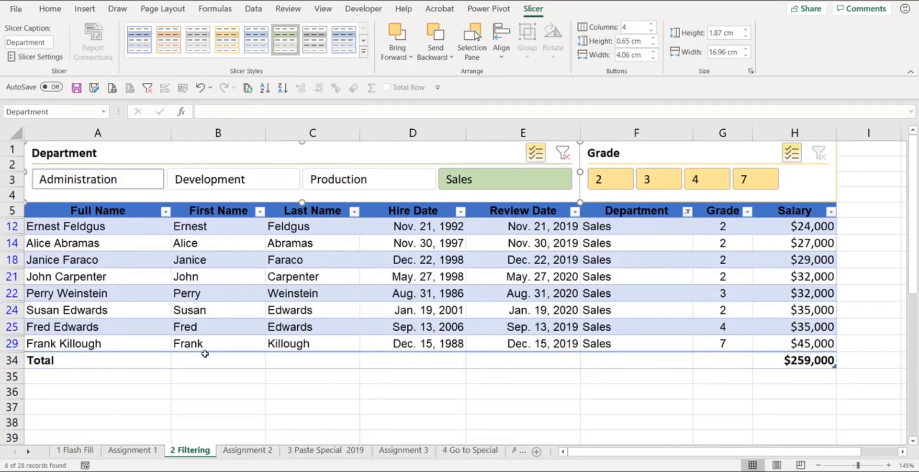
left_click(228, 180)
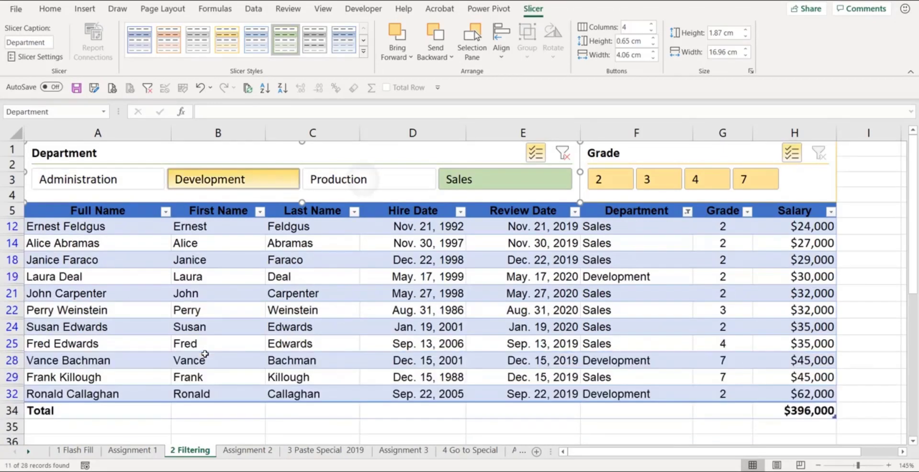
- Include Production and Administration again in the Department slicer, and delete the Department and Grade slicers from the sheet
left_click(366, 180)
left_click(130, 180)
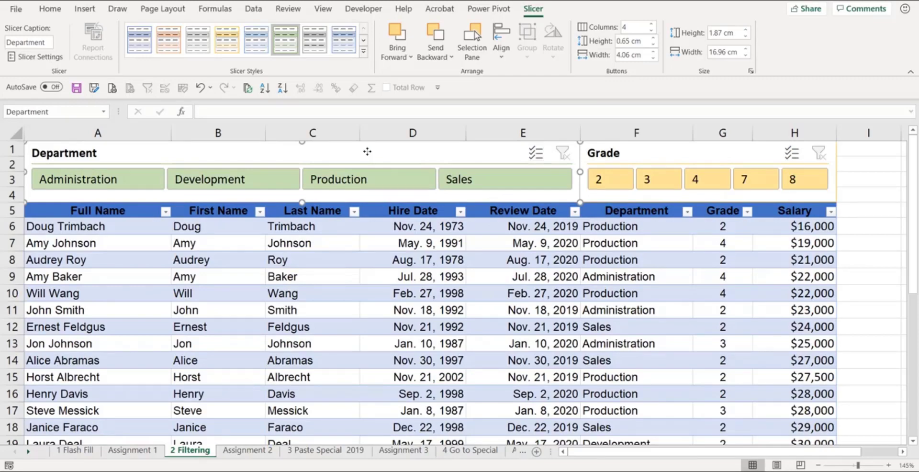
key("Delete")
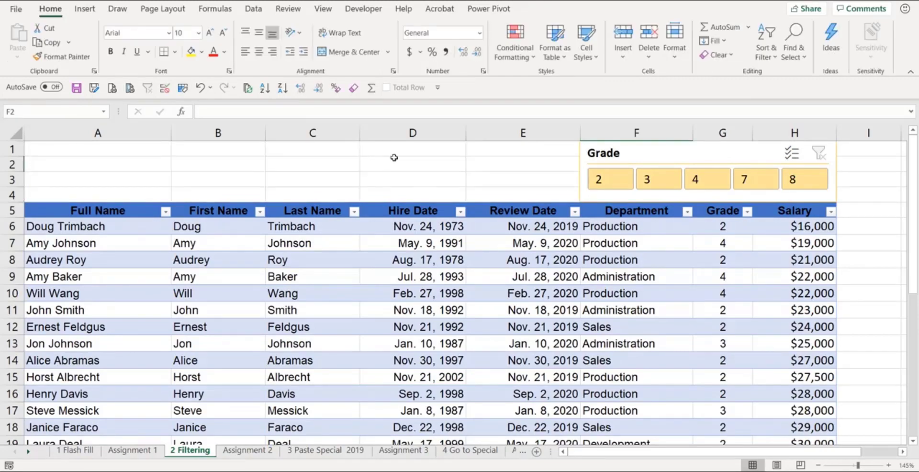
left_click(649, 149)
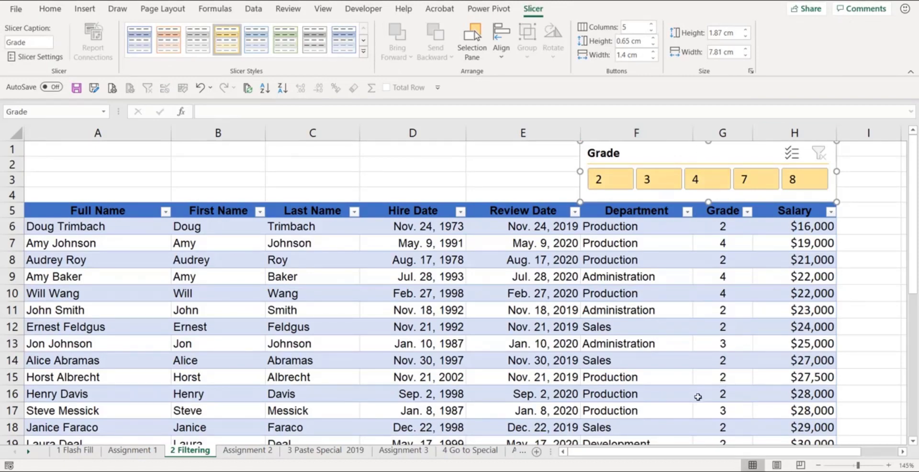
key("Delete")
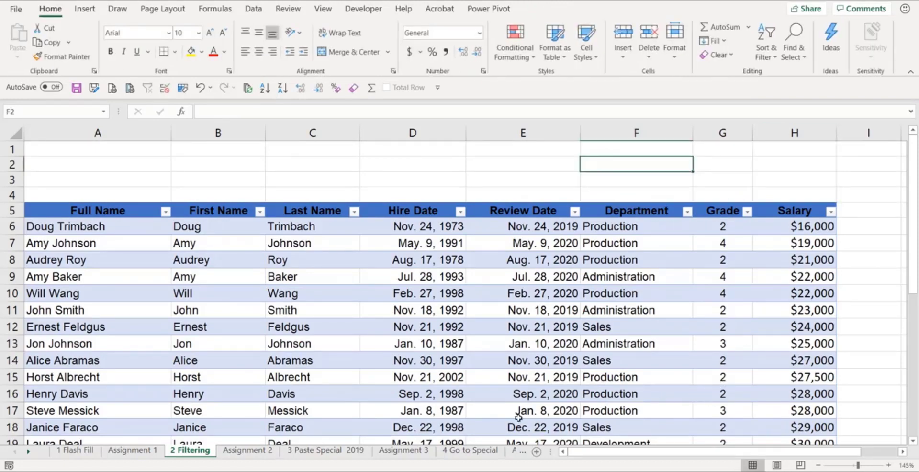
- Insert three blank rows at row 4, above the employee table
left_click(12, 194)
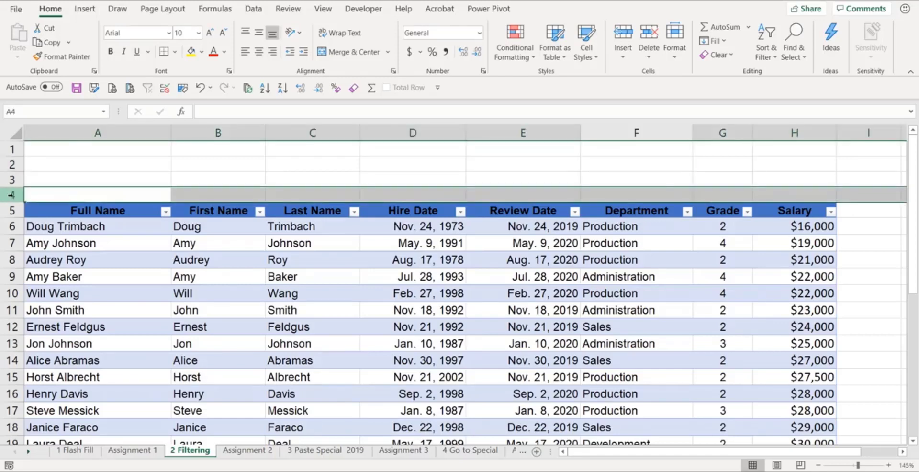
key("ctrl+shift+plus")
key("ctrl+shift+plus")
key("ctrl+shift+plus")
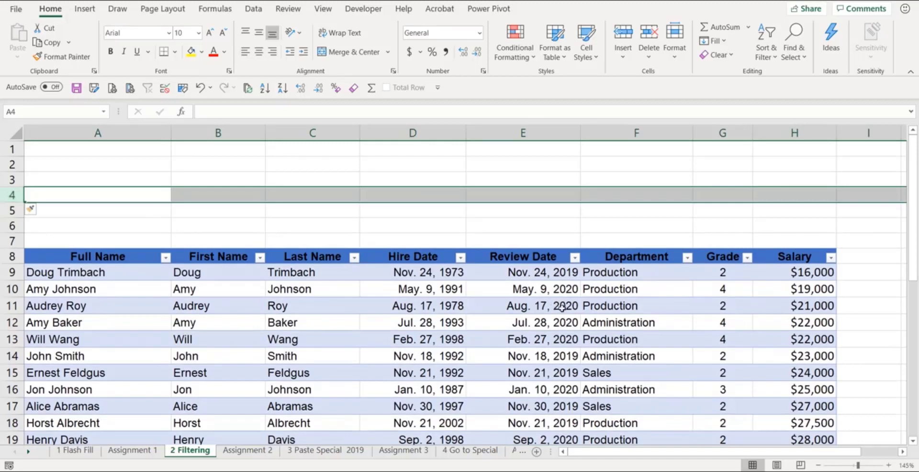
- Filter the table's Department column to show only Production and Sales
left_click(632, 325)
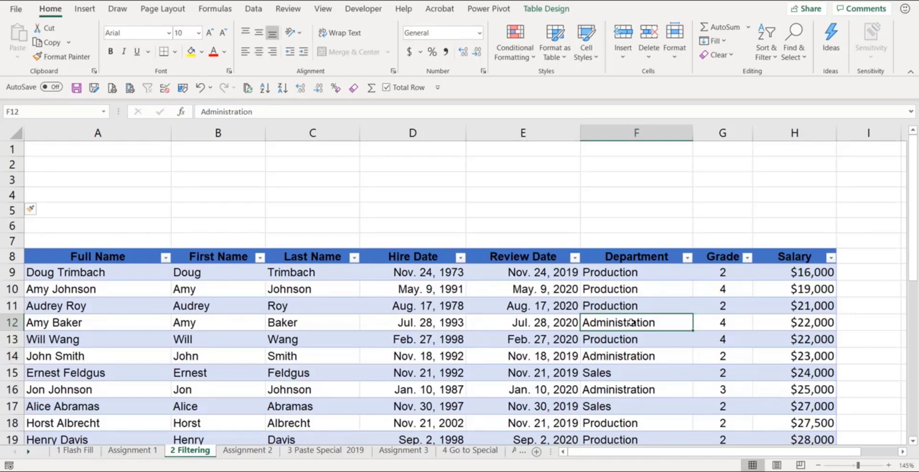
left_click(693, 258)
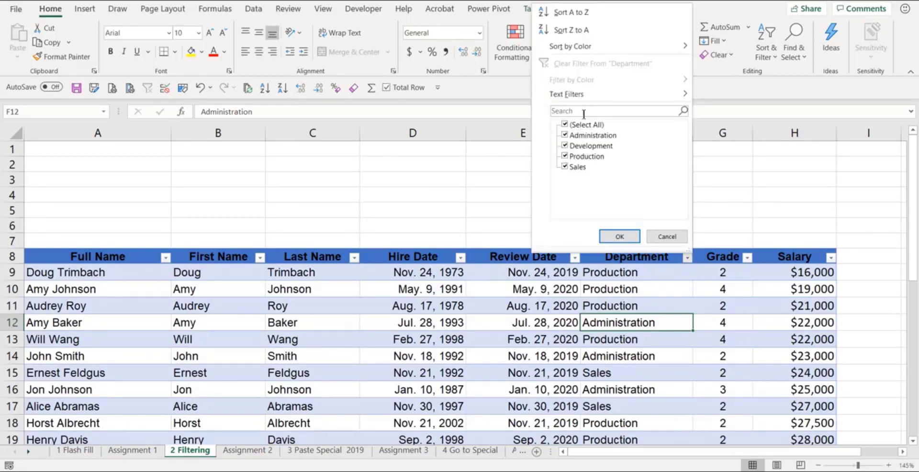
left_click(564, 125)
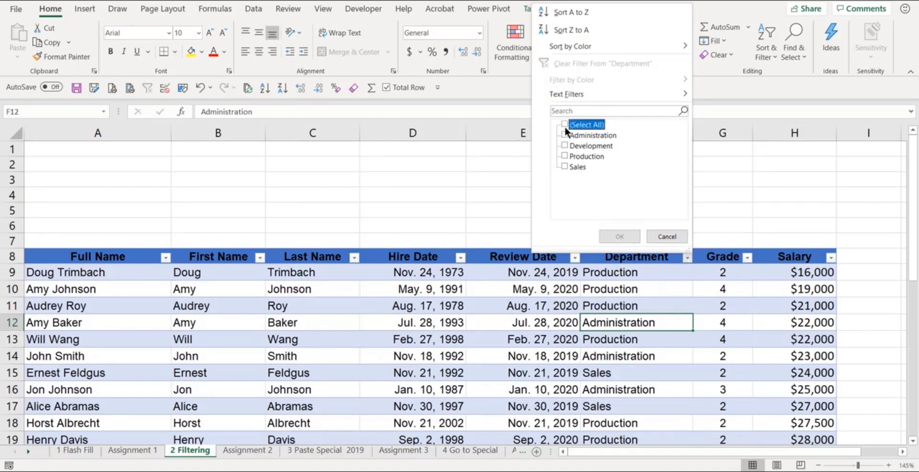
left_click(565, 155)
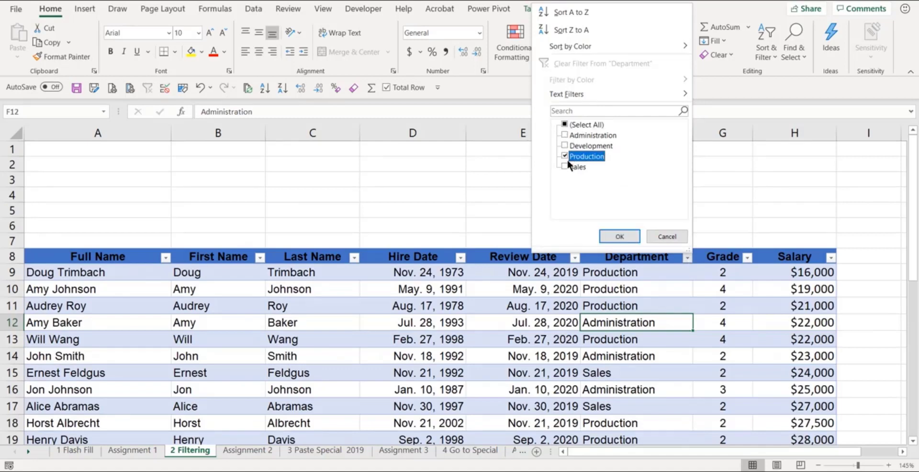
left_click(617, 237)
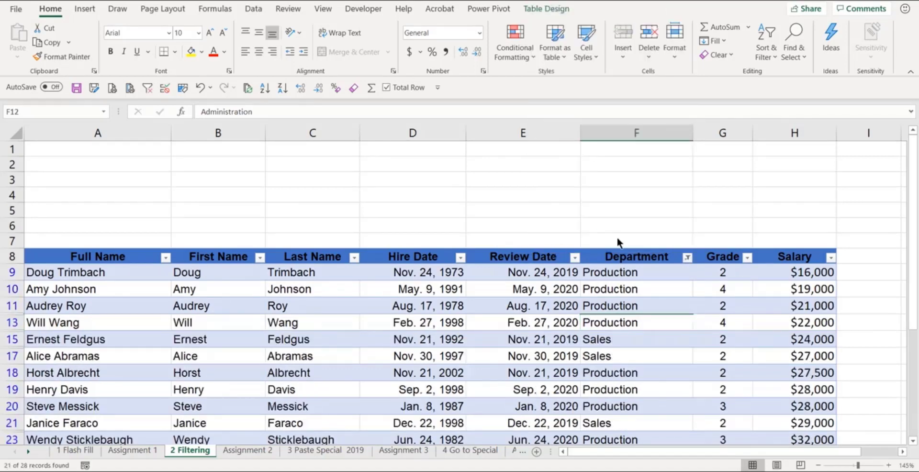
- View the Salary column's filter options without applying any, and clear the Department filter from the table
left_click(832, 258)
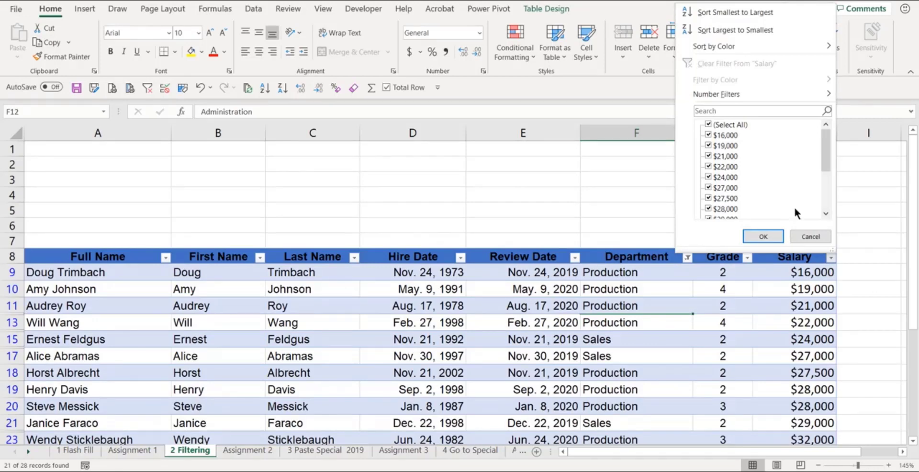
left_click(807, 237)
left_click(649, 300)
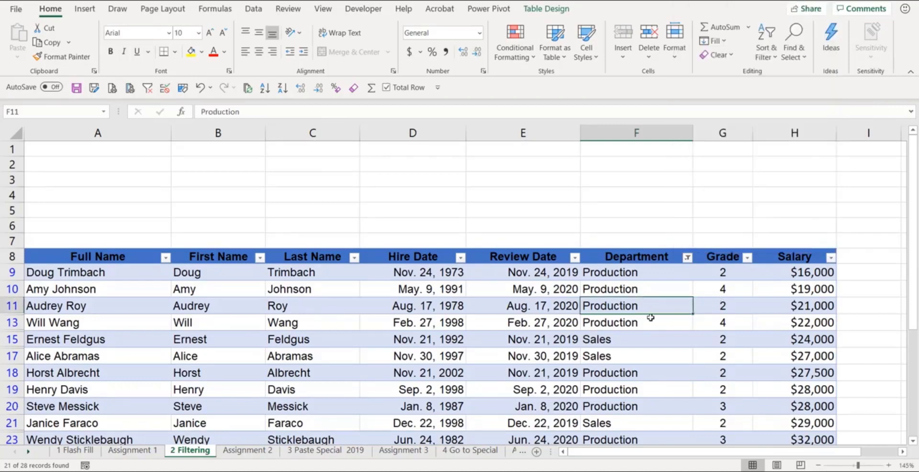
left_click(148, 86)
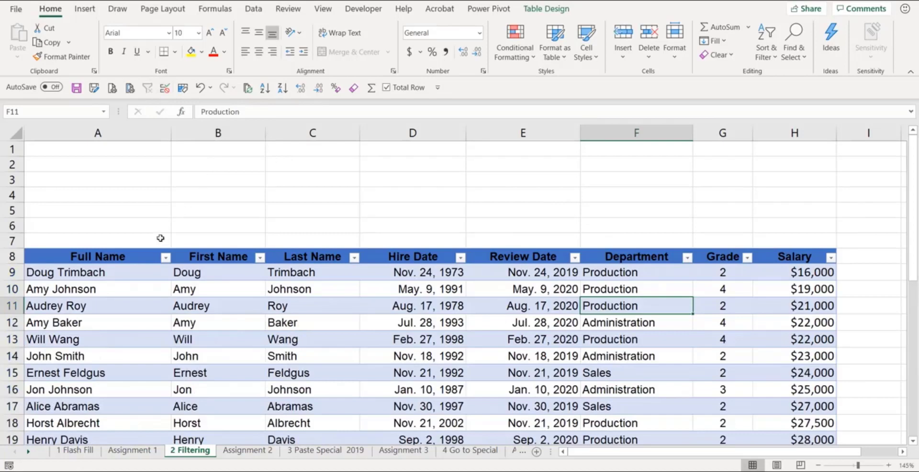
- Copy the table's header row A8:H8 and paste it into row 1 starting at A1
left_click(113, 257)
left_click_drag(113, 256, 790, 256)
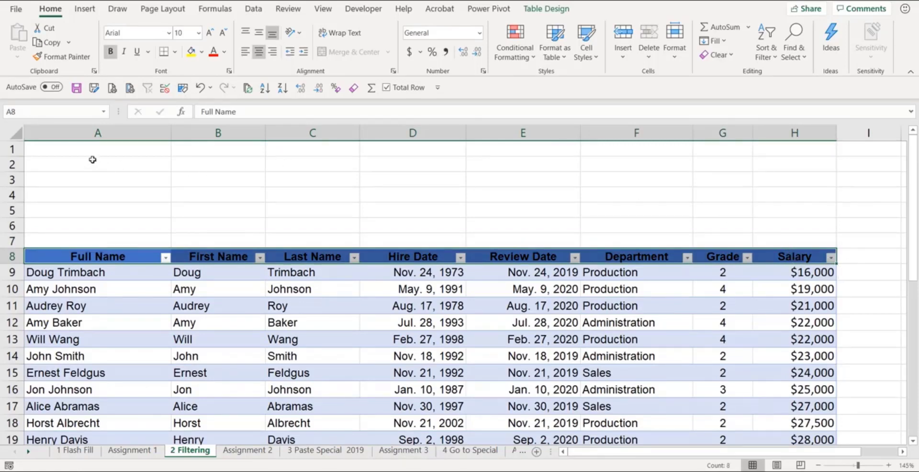
left_click(80, 151)
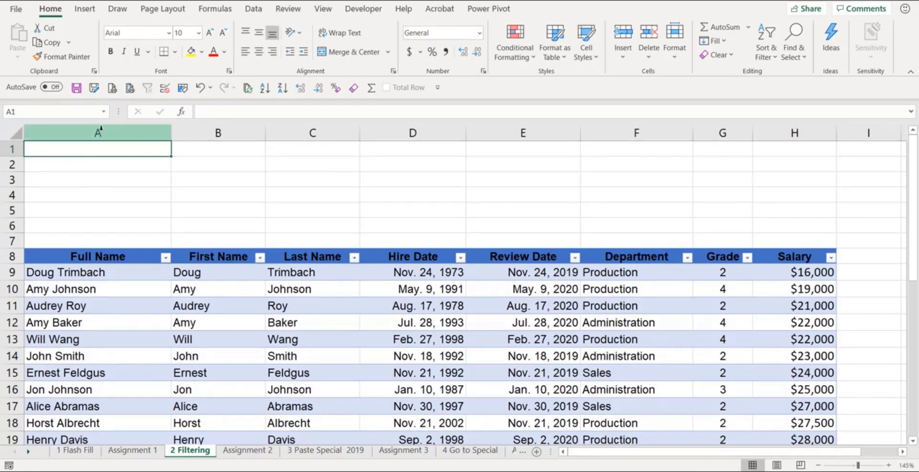
left_click_drag(132, 261, 775, 258)
key("ctrl+c")
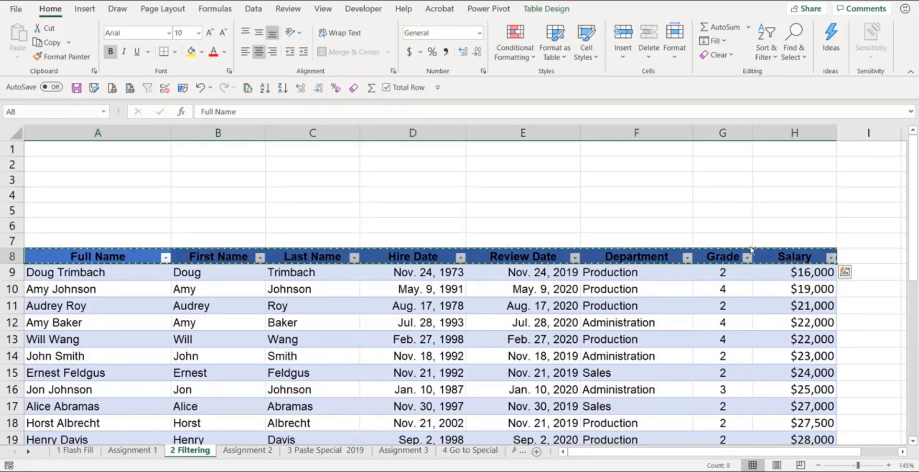
left_click(86, 152)
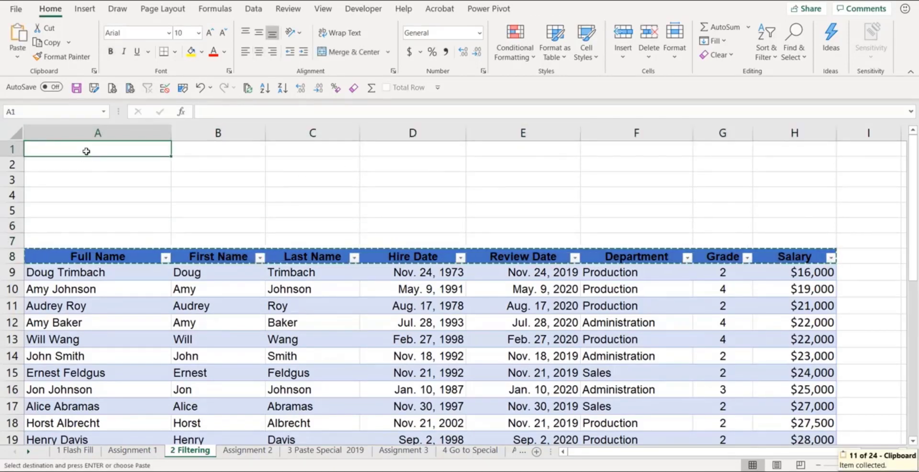
key("ctrl+v")
left_click(229, 192)
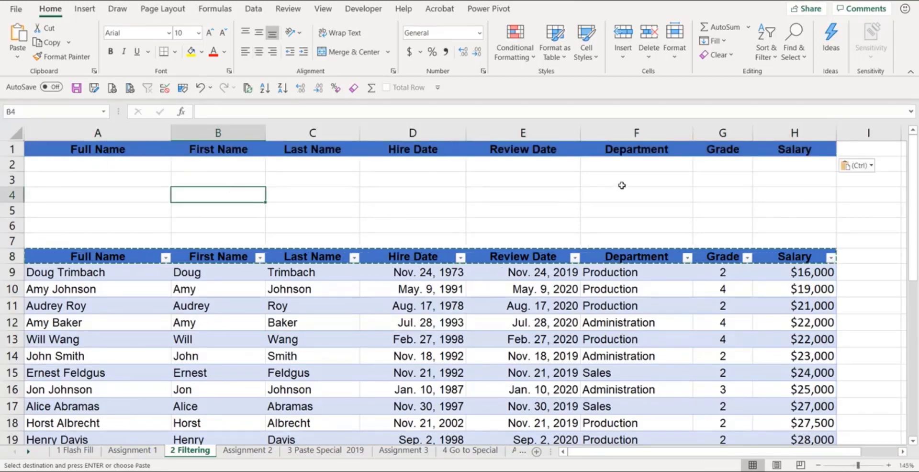
- Enter the first criteria row: Production under Department in F2 and <30000 under Salary in H2
left_click(633, 163)
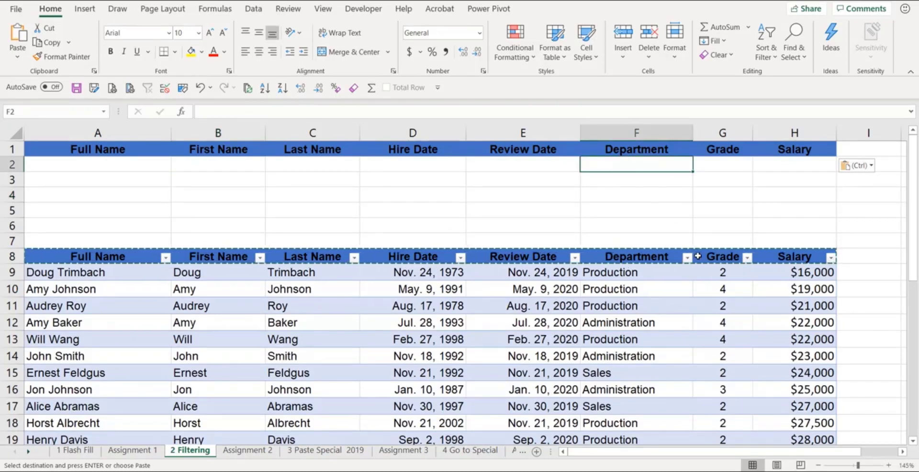
type("Pro")
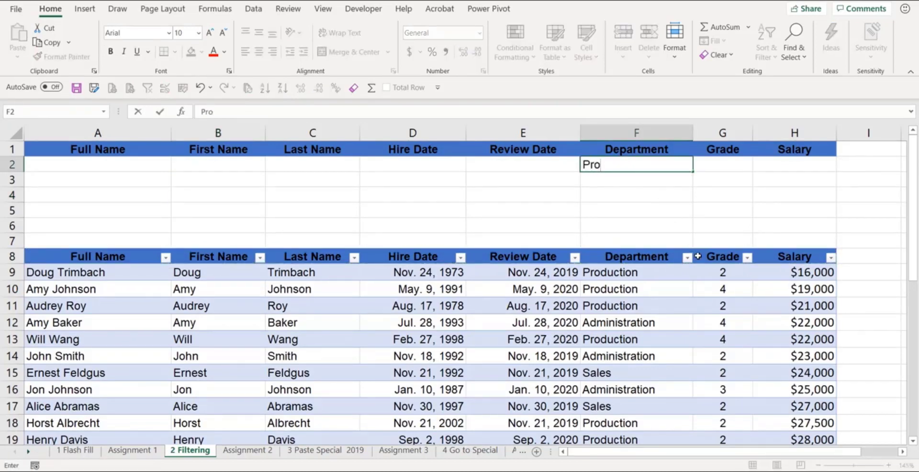
type("duction")
key("Tab")
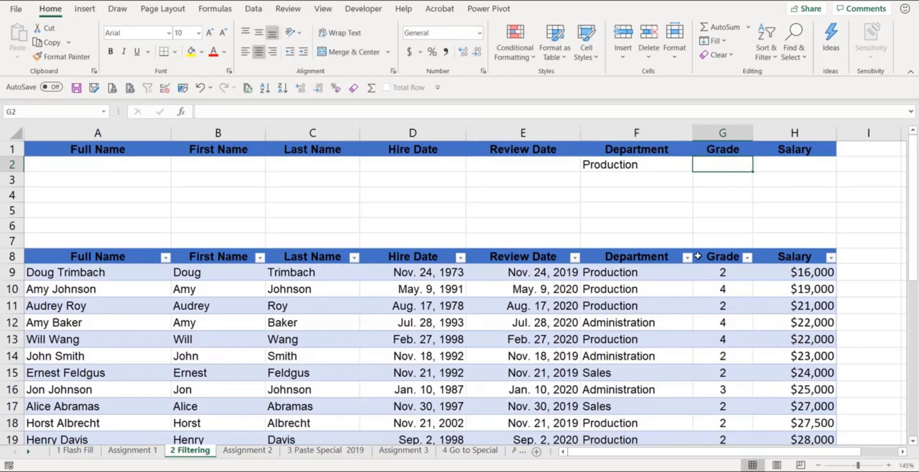
key("Tab")
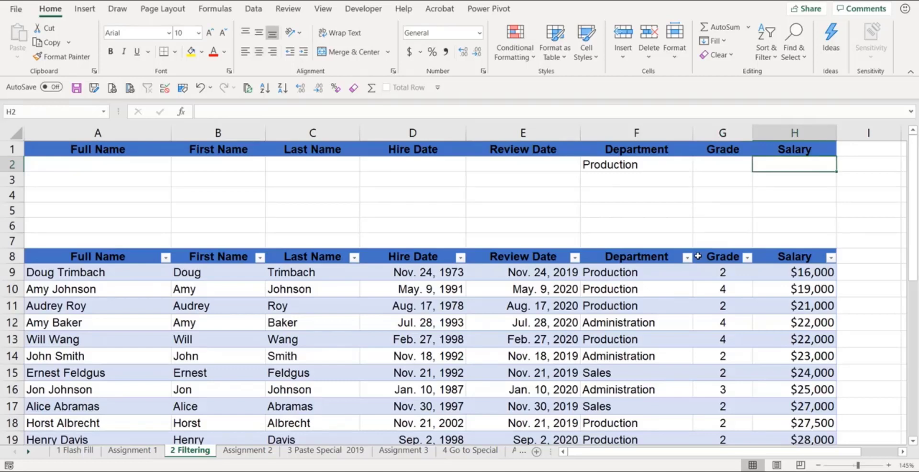
type("<300")
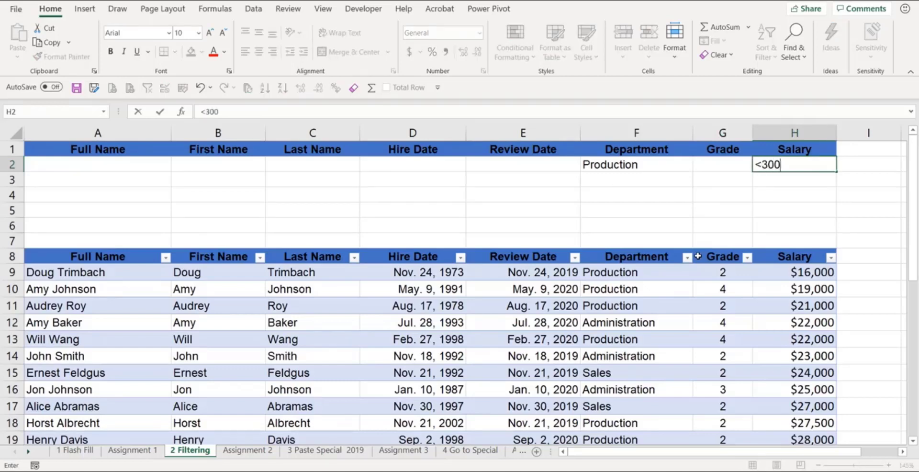
type("00")
- Enter the second criteria row: Development under Department in F3 and >40000 under Salary in H3
left_click(628, 179)
type("D")
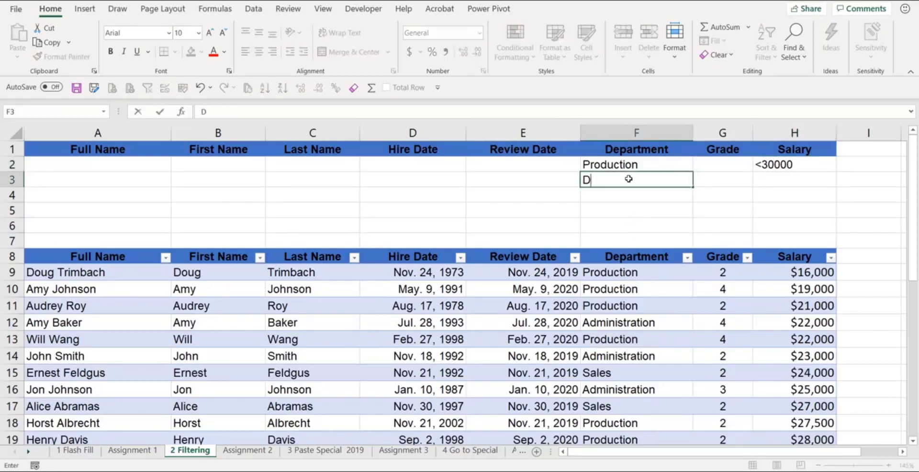
type("evelopment")
key("Tab")
key("Tab")
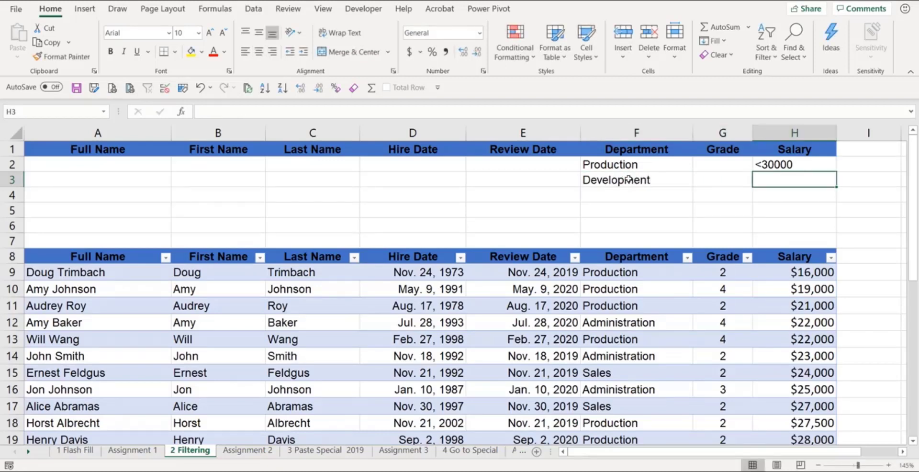
type(">40000")
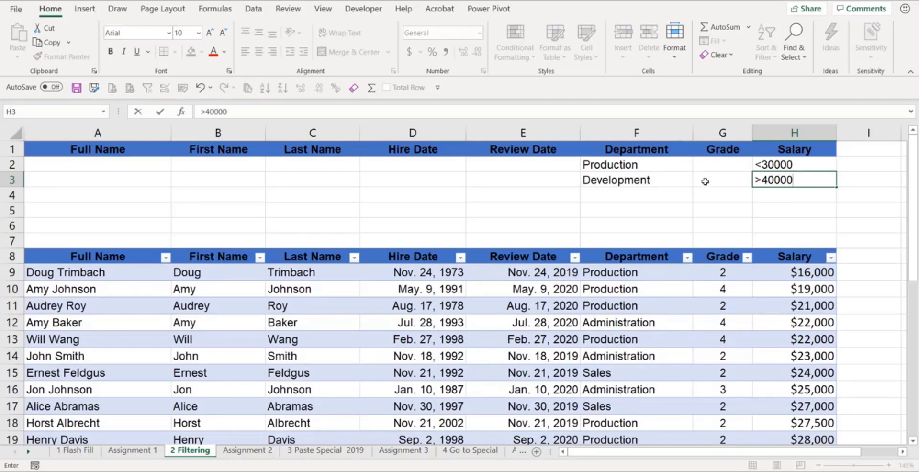
- Enter the Grade criteria on separate rows: 7 in G4 and 8 in G5
left_click(711, 198)
type("7")
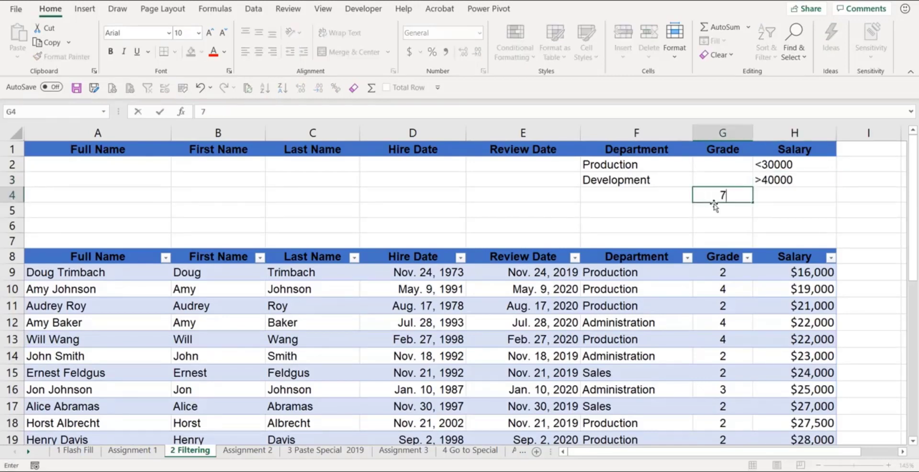
left_click(721, 211)
type("8")
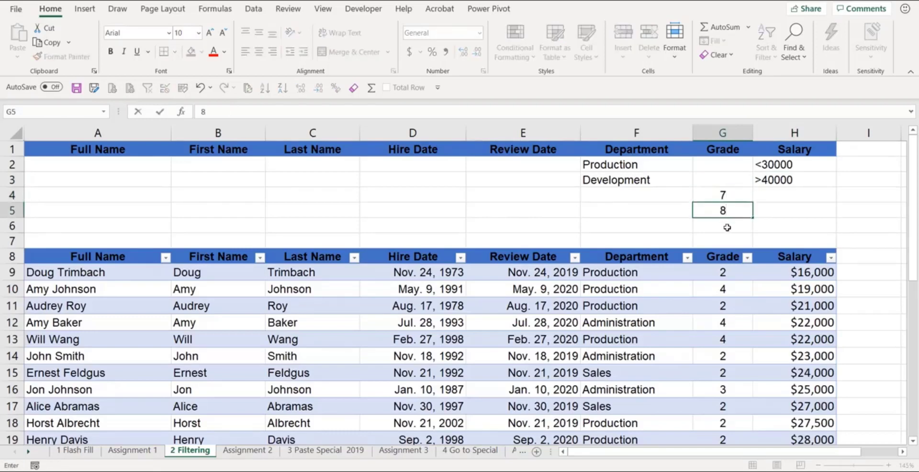
left_click(728, 225)
left_click(723, 207)
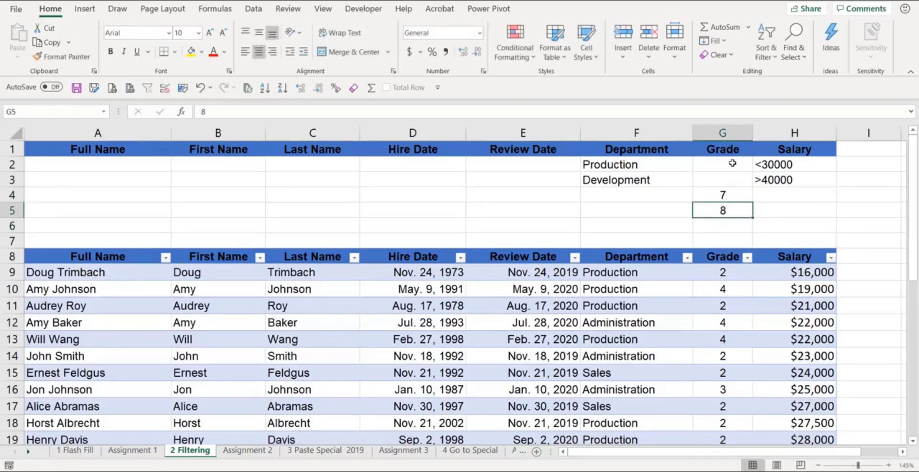
- Review the criteria row by row: the Production and Development salary conditions, and the two Grade values
left_click_drag(636, 168, 776, 159)
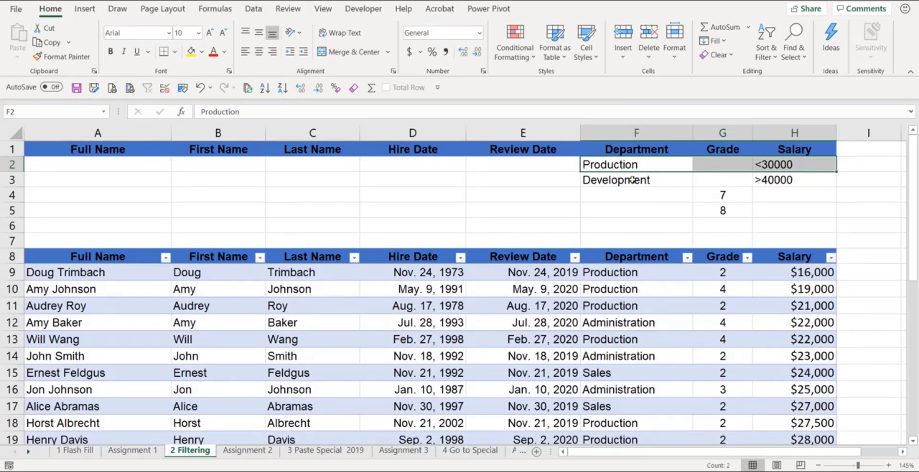
left_click_drag(633, 180, 773, 183)
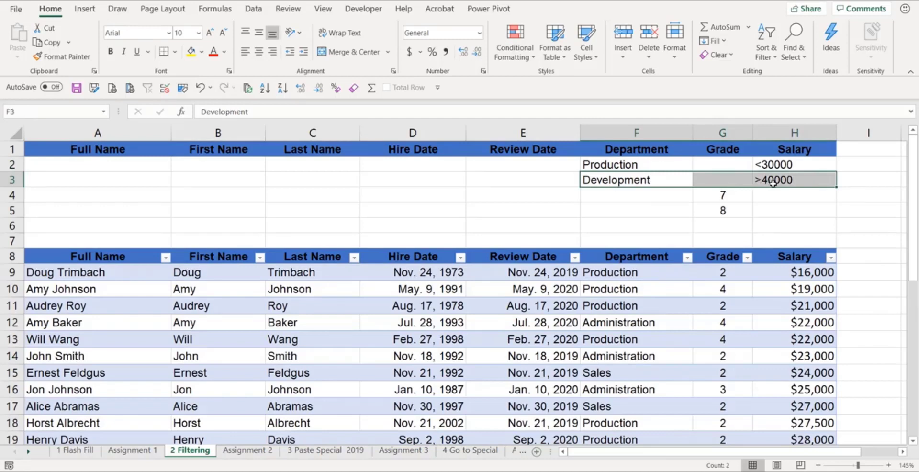
left_click(716, 201)
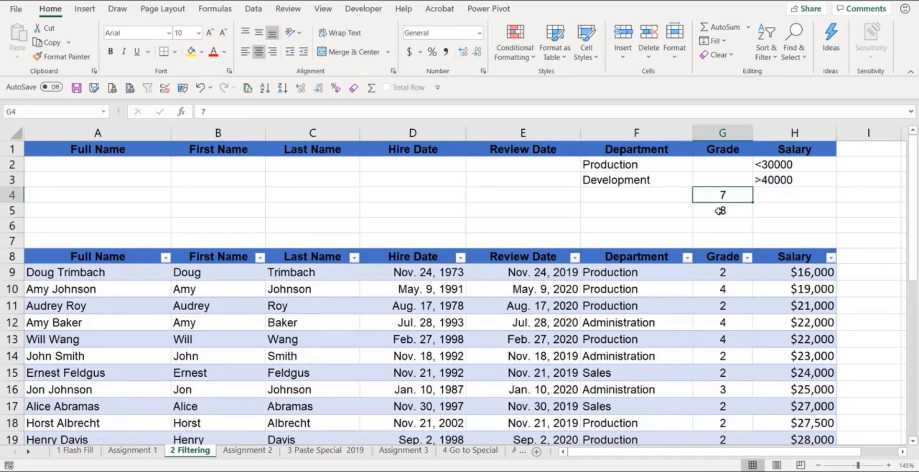
left_click(716, 211)
- Try moving the Grade value 7 from G4 onto the Development row in G3, and move it back to G4
left_click(723, 195)
left_click_drag(725, 188, 725, 177)
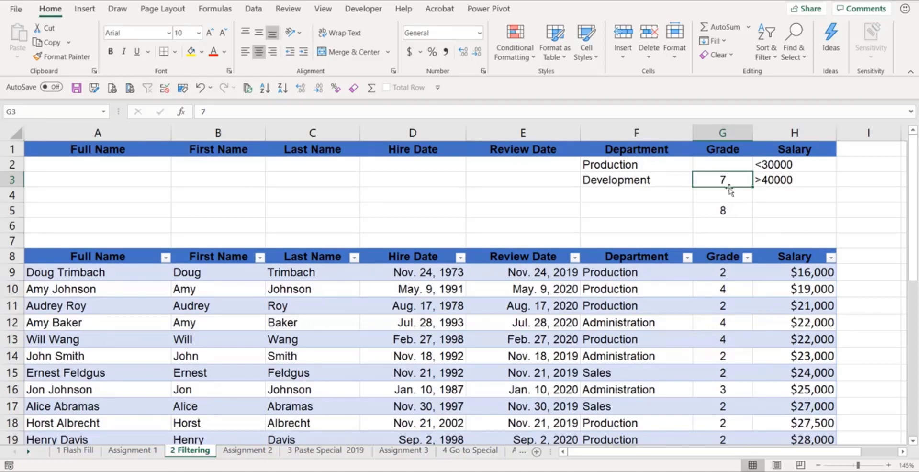
left_click_drag(730, 188, 728, 196)
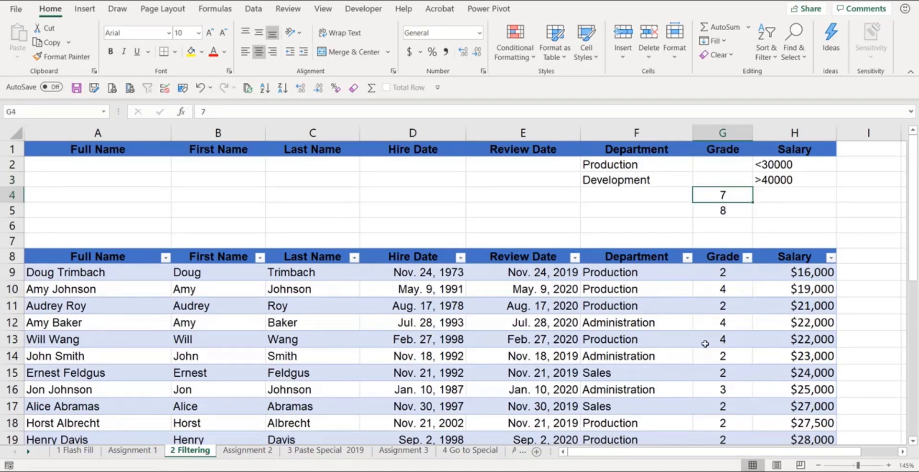
- Start an Advanced Filter on the employee table and set its criteria range to A1:H5, headers included
left_click(652, 334)
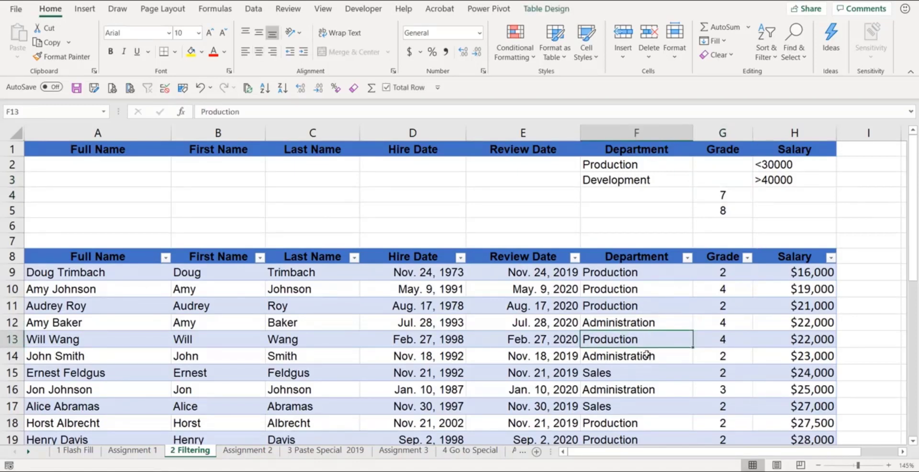
left_click(429, 339)
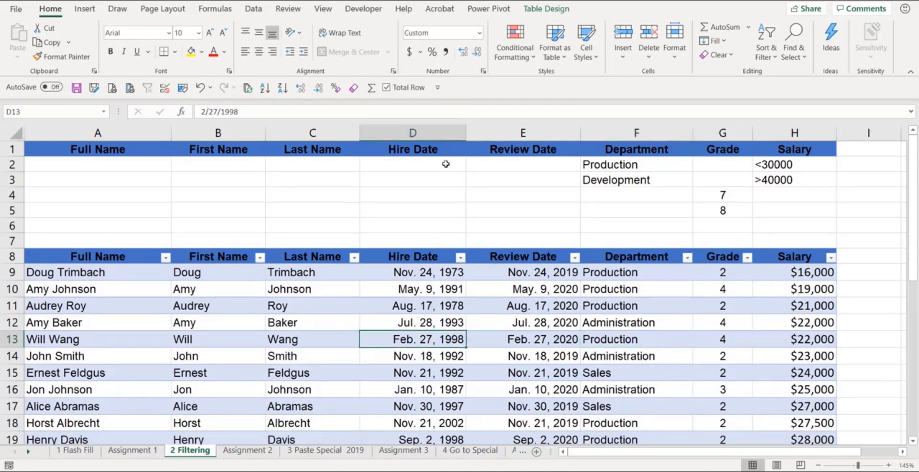
left_click(251, 8)
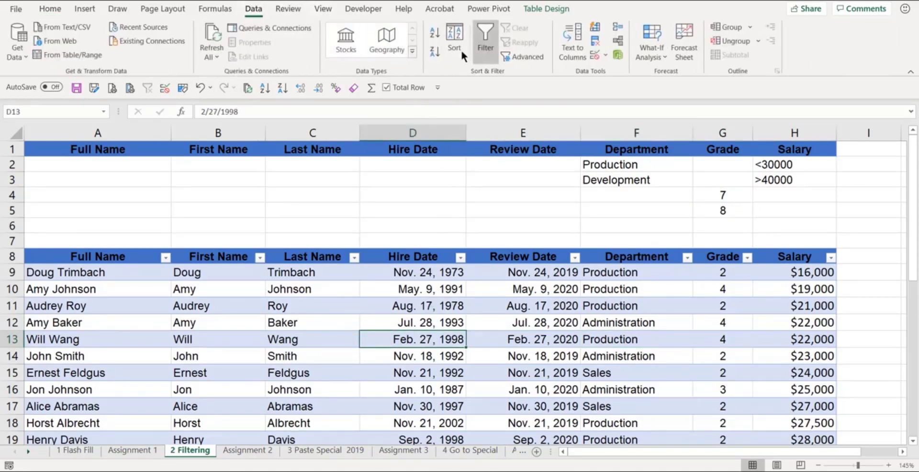
left_click(517, 55)
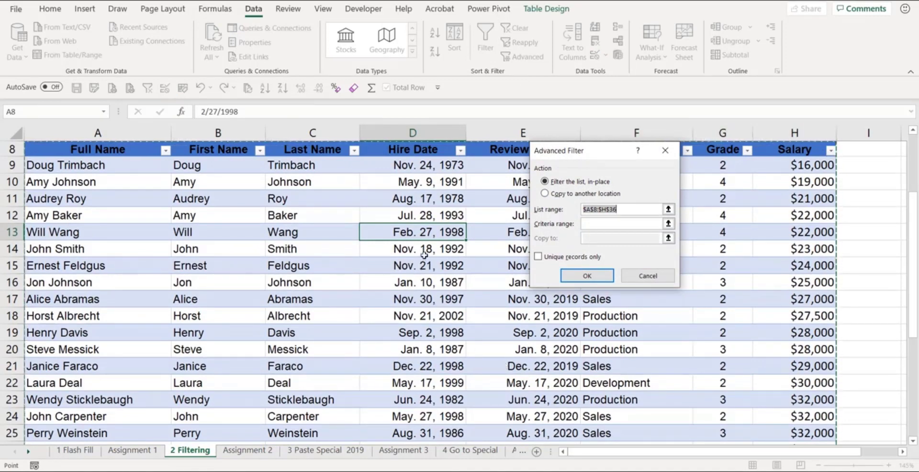
left_click(590, 224)
scroll(327, 232, "up", 3)
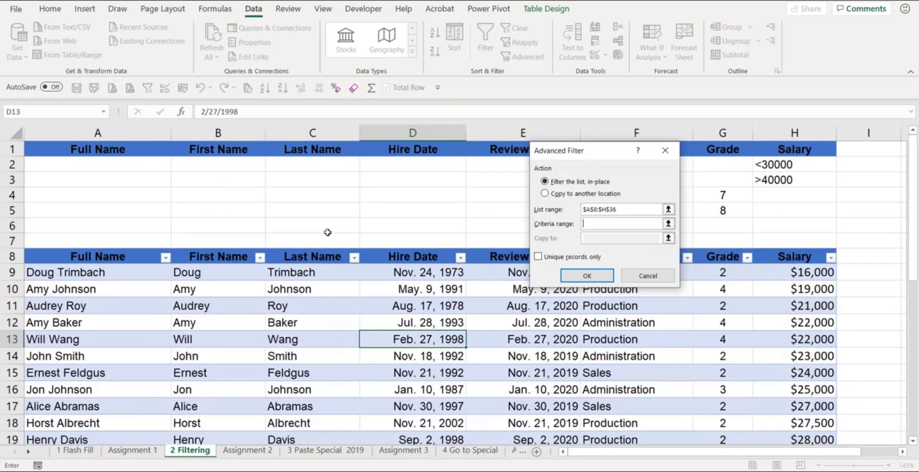
left_click_drag(93, 150, 786, 227)
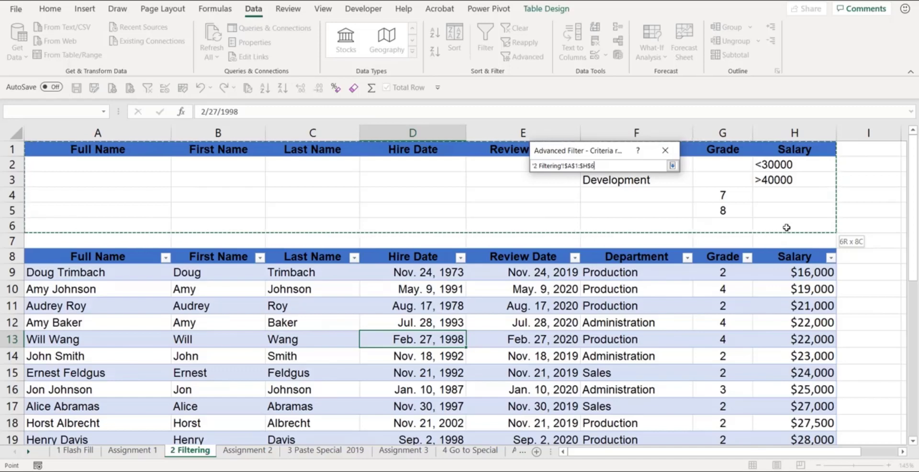
left_click_drag(787, 227, 785, 216)
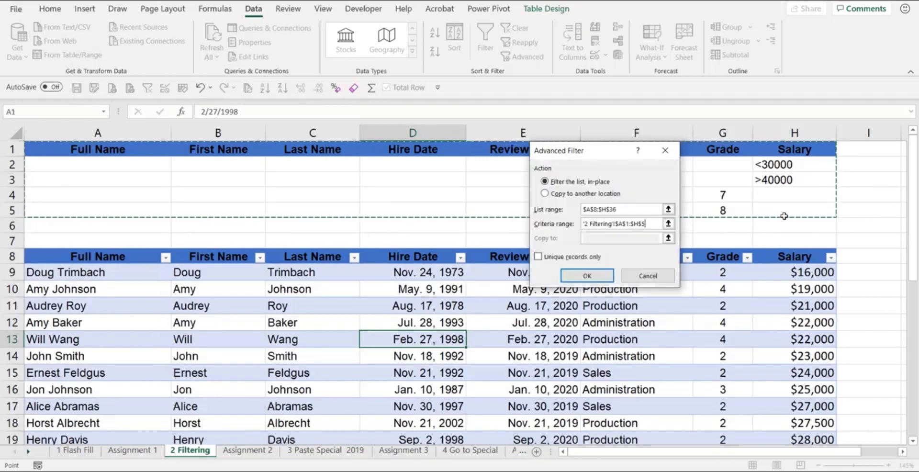
- Move the Advanced Filter dialog clear of the criteria entries and apply the filter to the list in place
left_click_drag(605, 156, 491, 319)
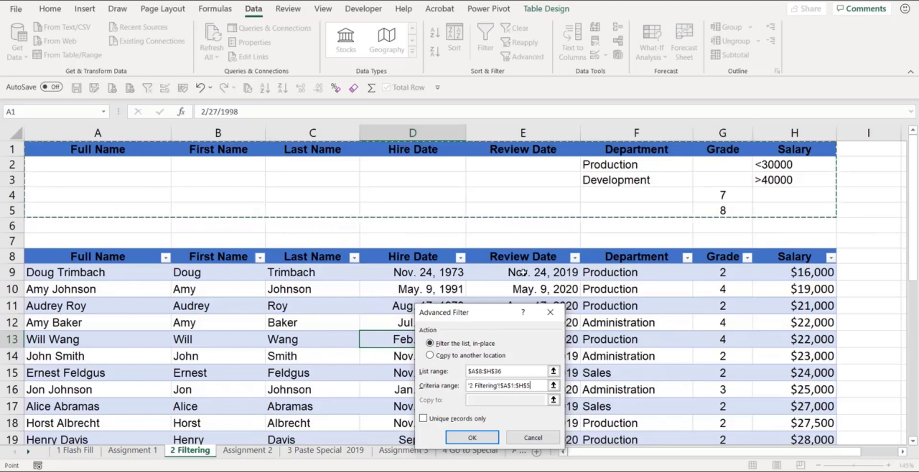
left_click_drag(495, 312, 445, 195)
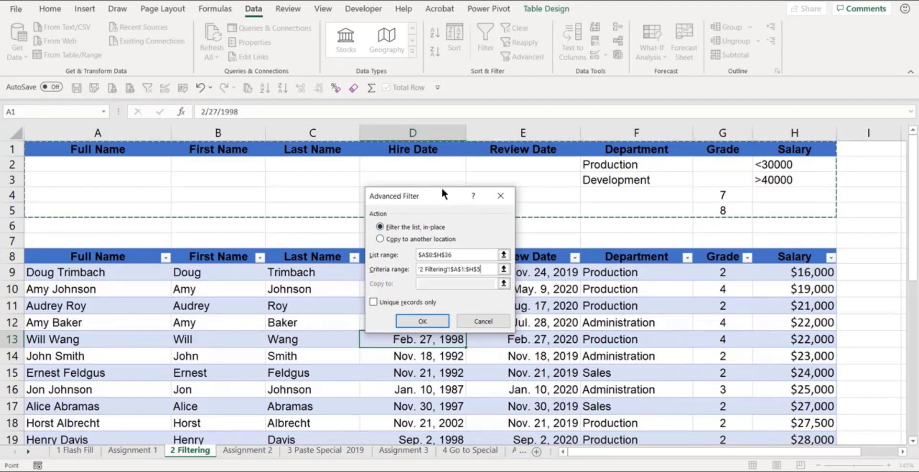
left_click_drag(415, 202, 423, 142)
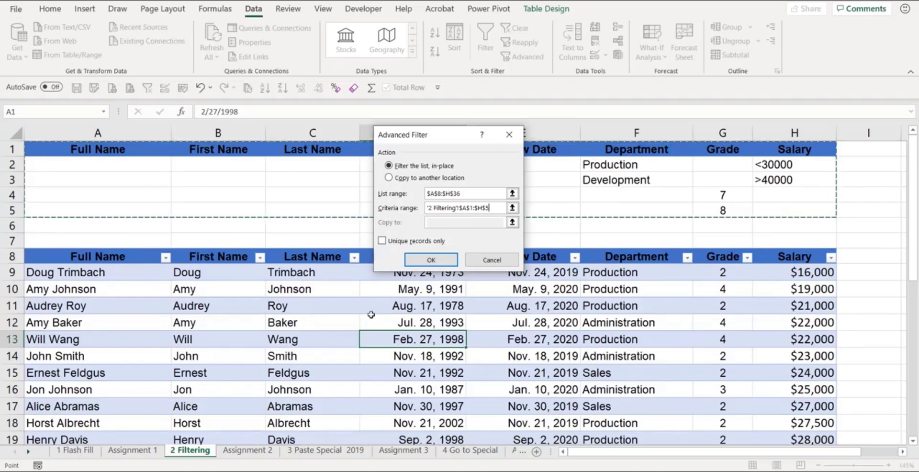
left_click(432, 259)
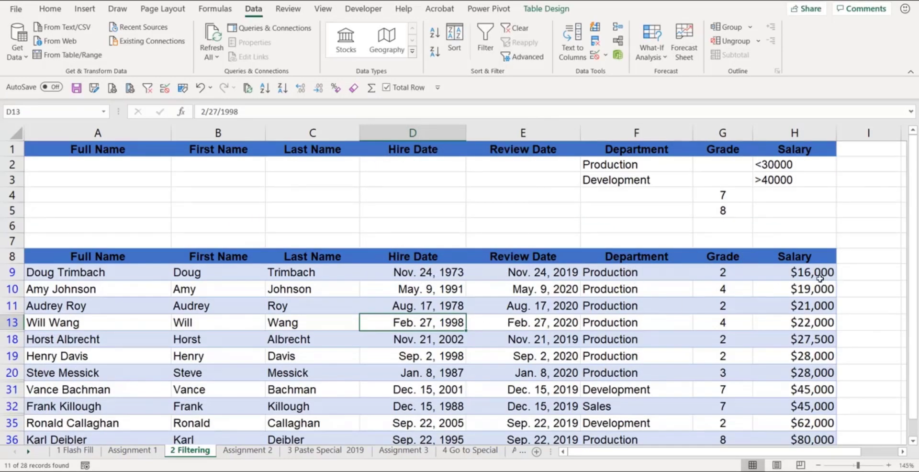
- Check the filtered records down to the total row, and clear the filter from the employee table
scroll(804, 287, "down", 1)
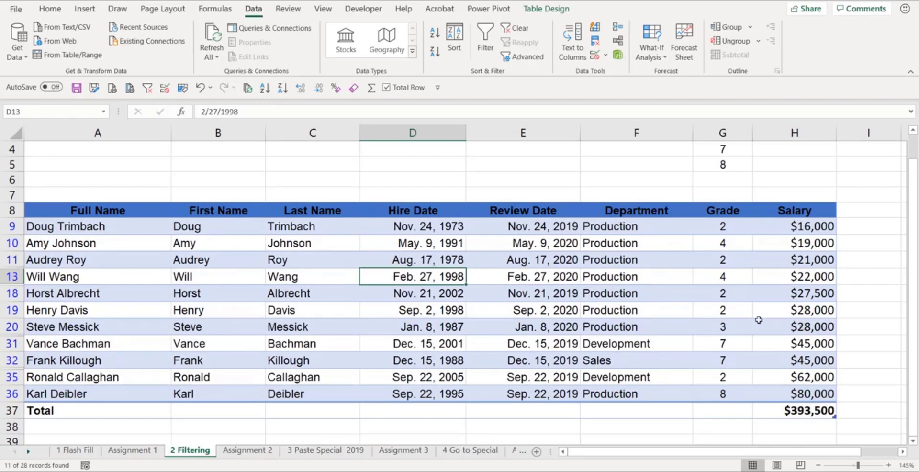
scroll(735, 352, "up", 1)
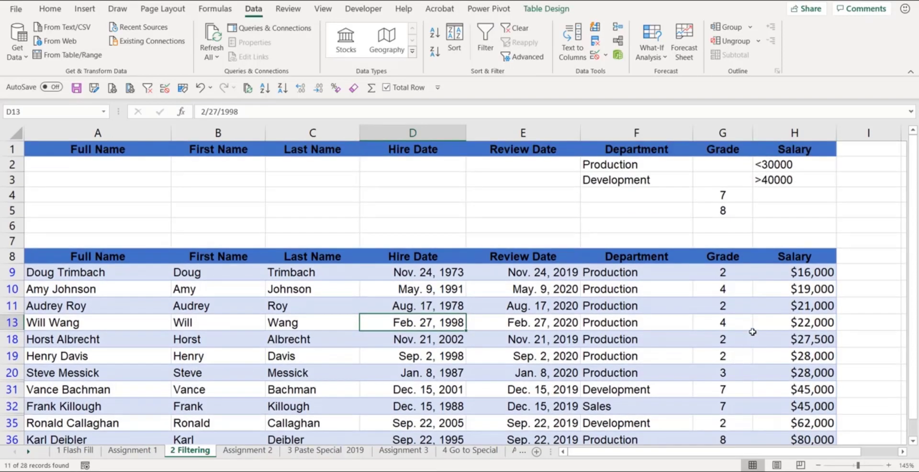
left_click(426, 305)
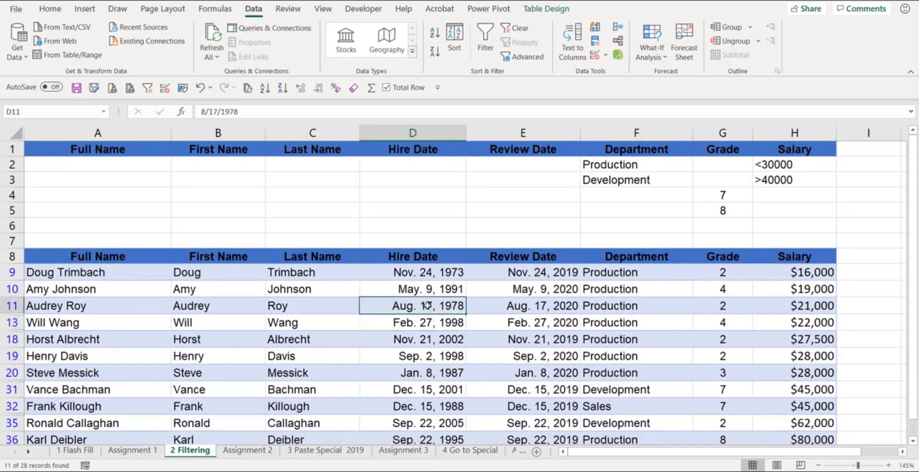
left_click(148, 88)
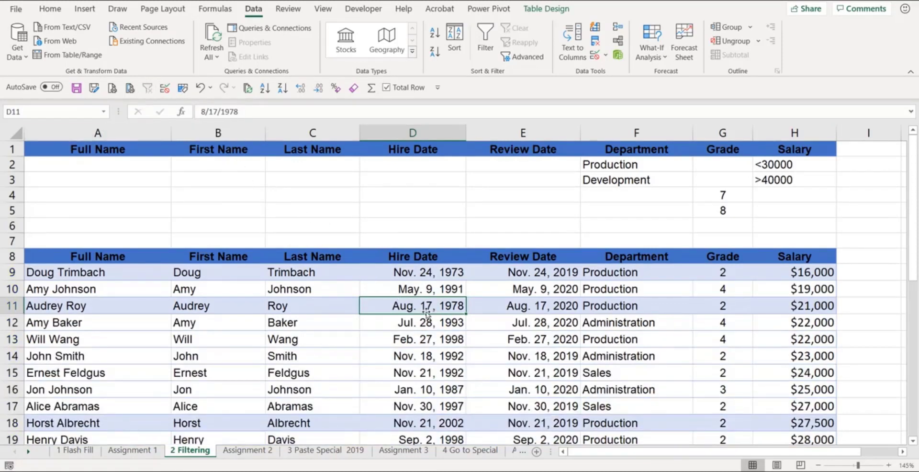
- On the Assignment 2 sheet, turn the data in A8:H36 into a table with headers
left_click(255, 454)
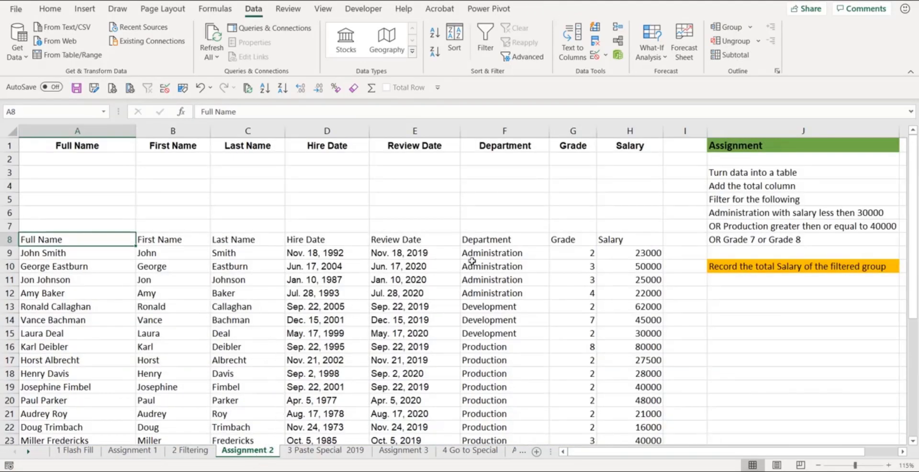
left_click(314, 306)
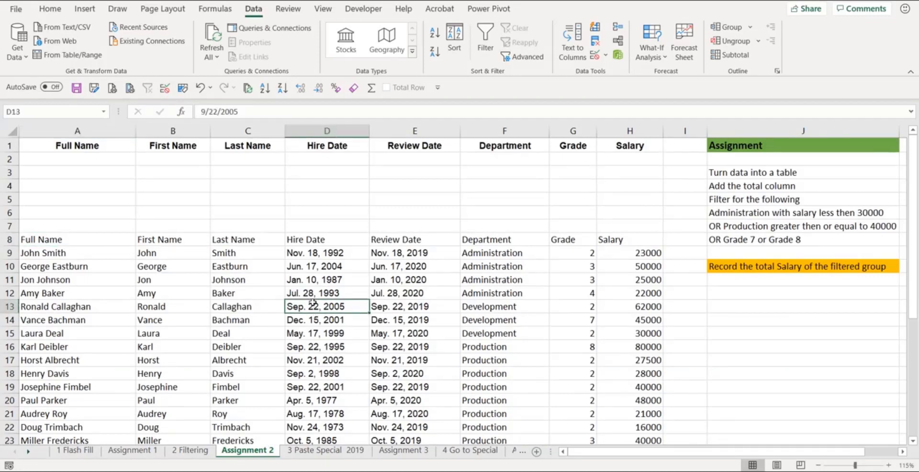
key("ctrl+t")
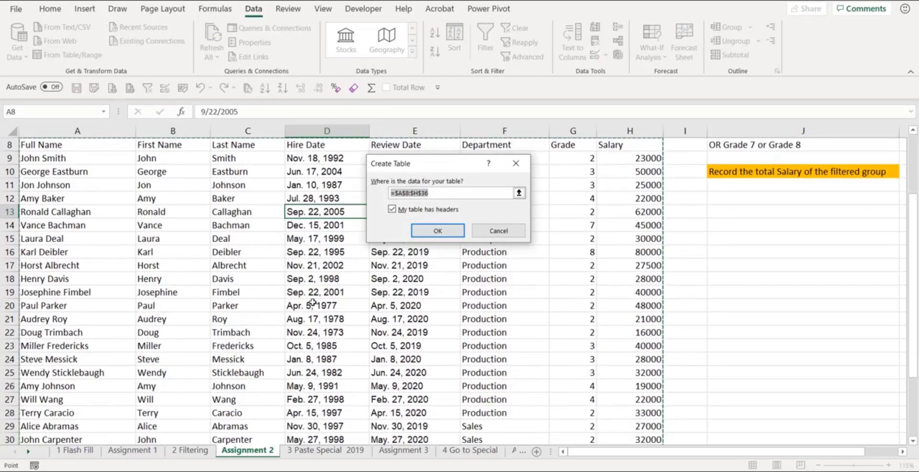
left_click(437, 229)
scroll(438, 228, "up", 3)
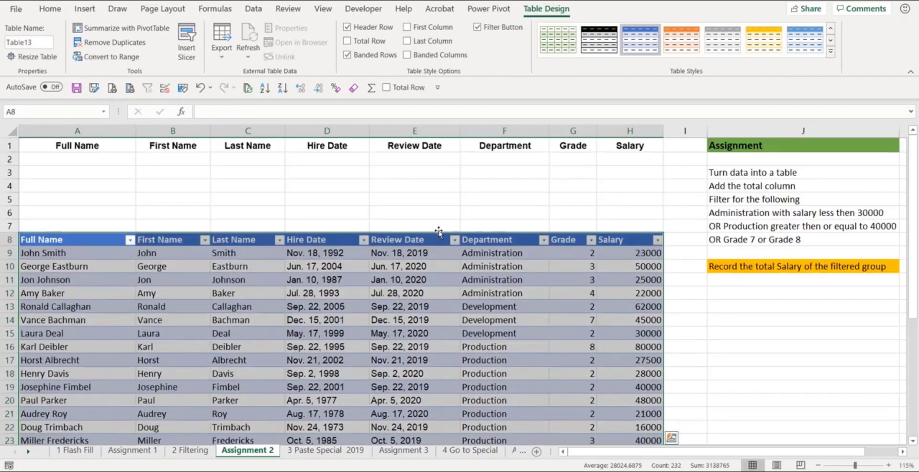
- Add a total row to the Assignment 2 table
left_click(627, 275)
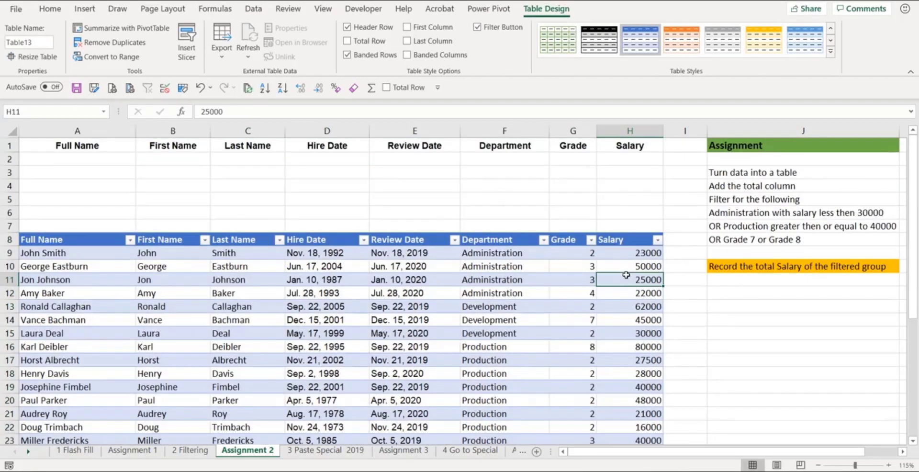
left_click(361, 41)
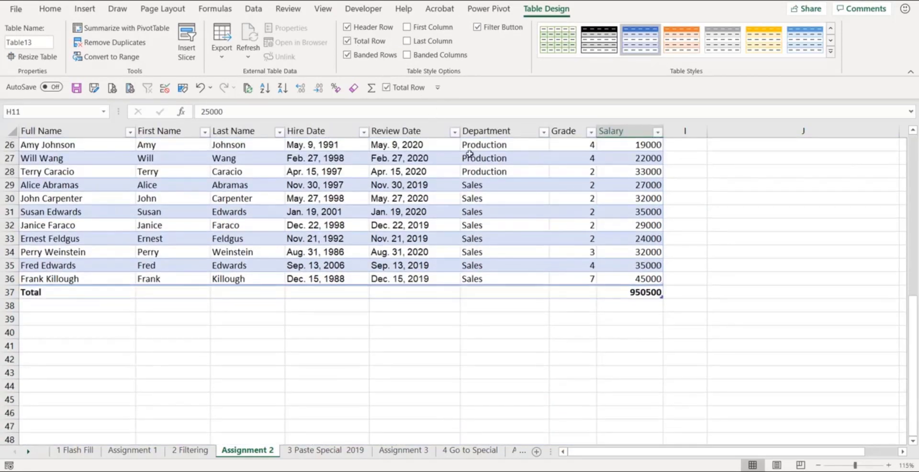
scroll(469, 187, "up", 8)
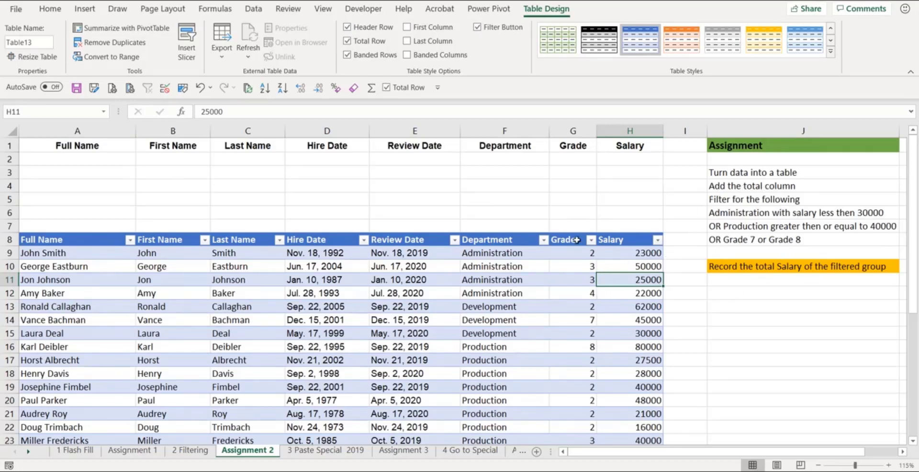
- Enter the department and salary criteria: Administration with <30000 in row 2, and Production with >=40000 in row 3
left_click(504, 161)
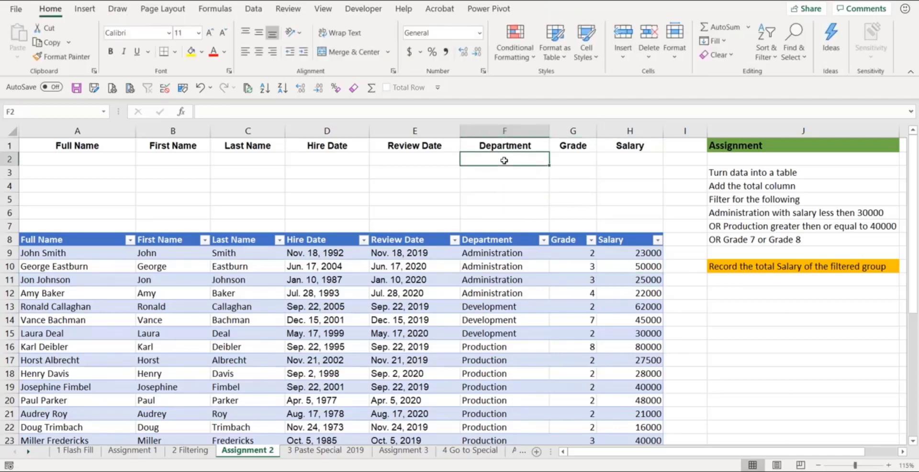
type("Administration")
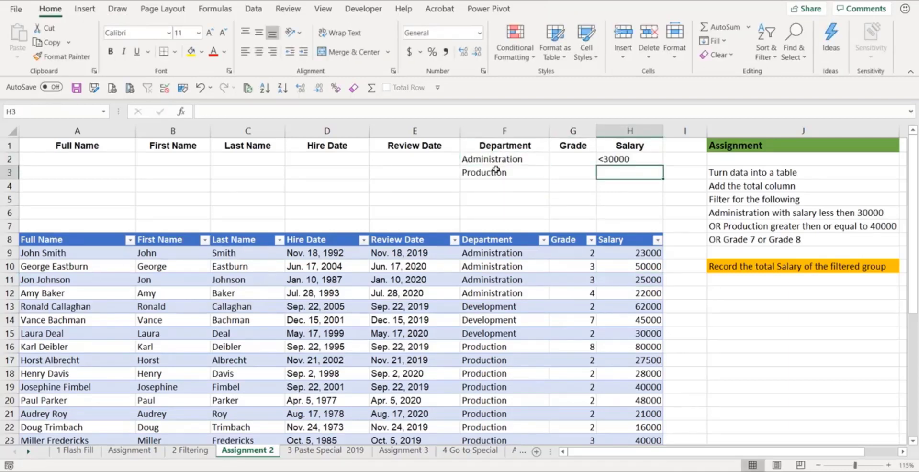
type(">=")
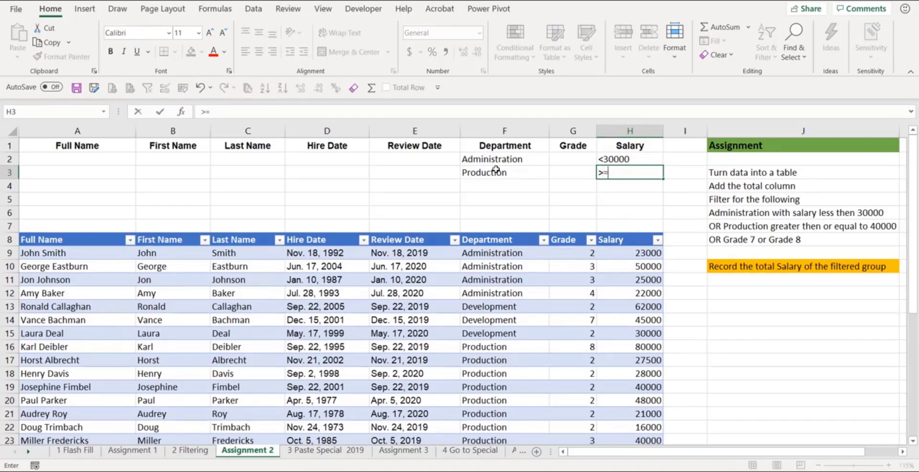
type("40000")
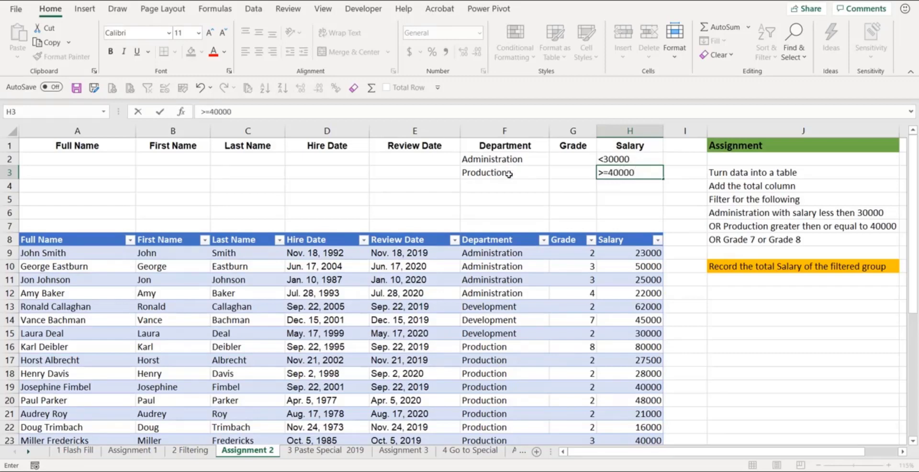
- Enter the Grade criteria on separate rows of the Assignment 2 sheet: 7 in G4 and 8 in G5
left_click(570, 189)
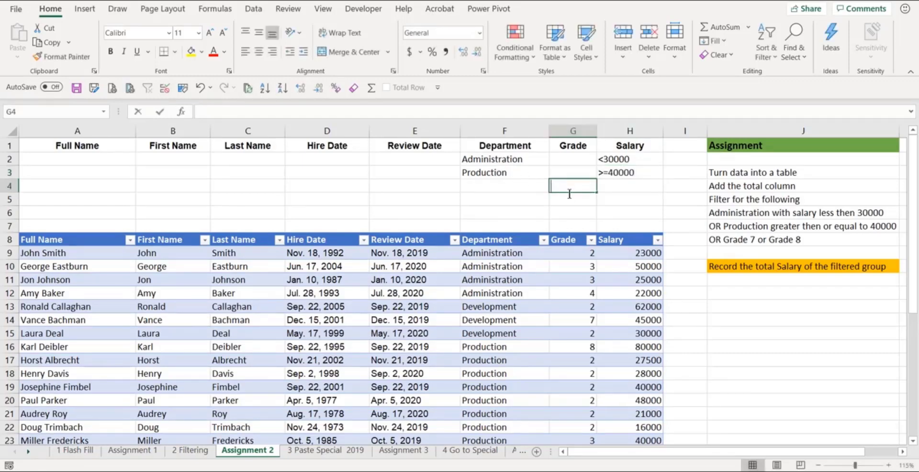
type("7")
key("Return")
type("8")
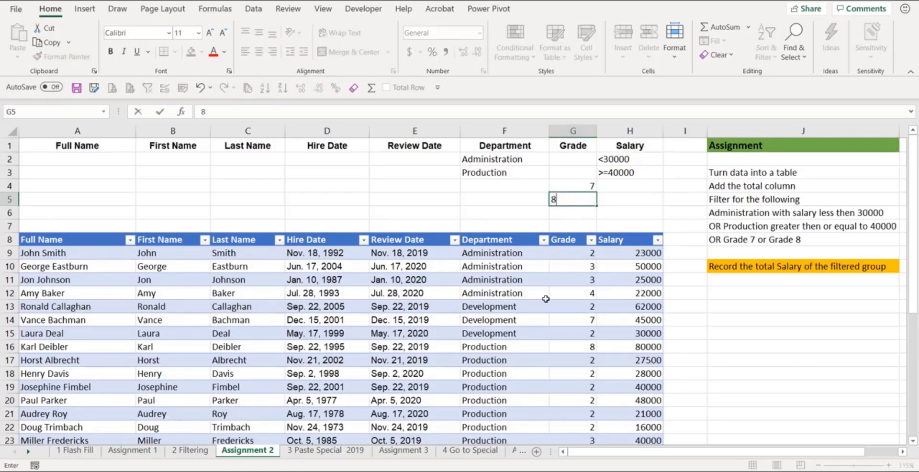
- Filter the Assignment 2 table in place with an Advanced Filter, using A1:H5 as the criteria range
left_click(410, 316)
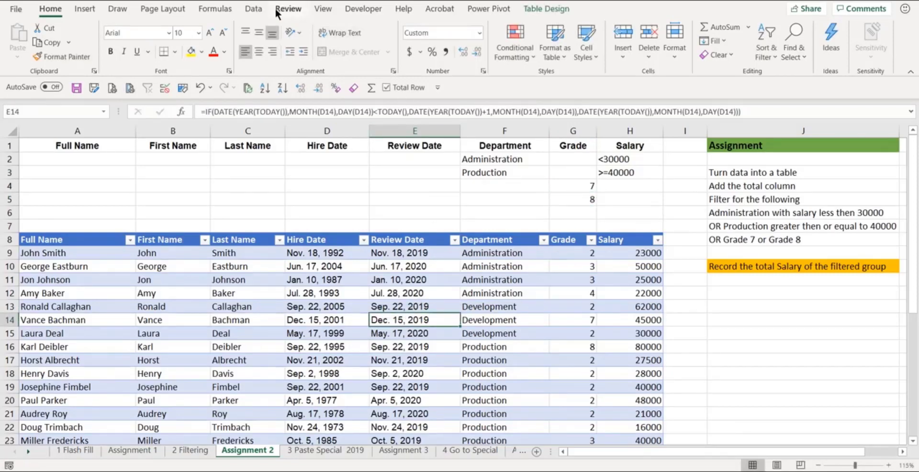
left_click(256, 7)
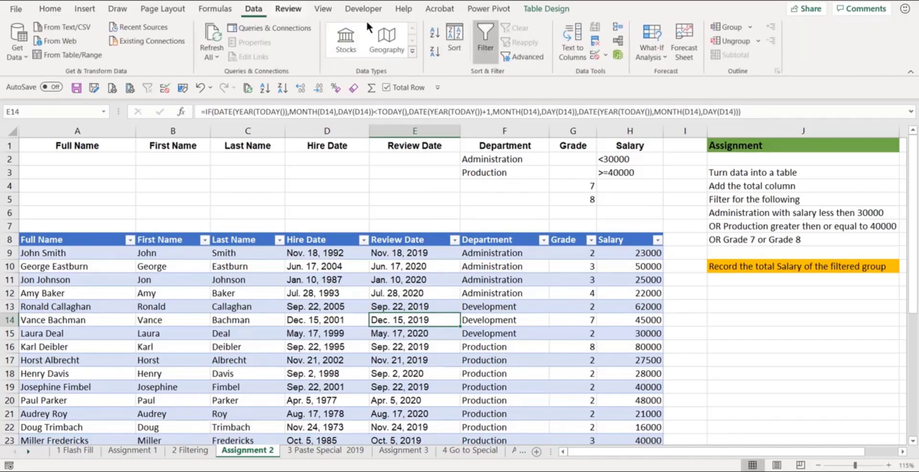
left_click(518, 58)
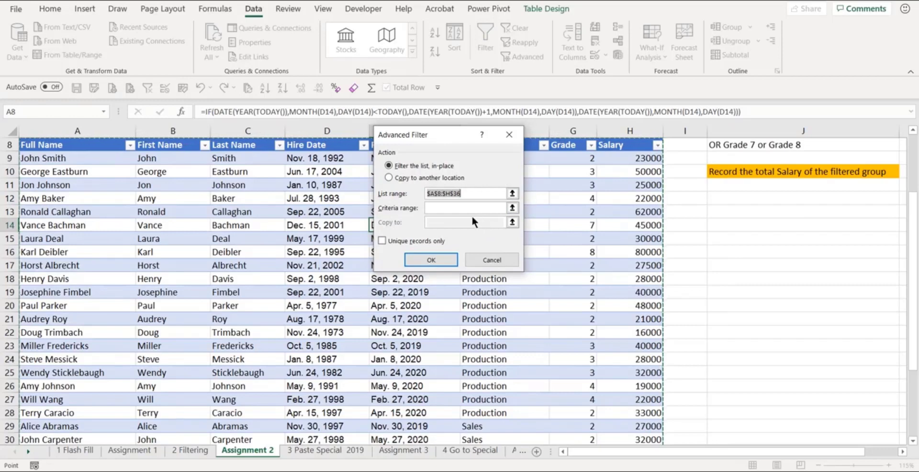
left_click(455, 206)
scroll(297, 318, "up", 3)
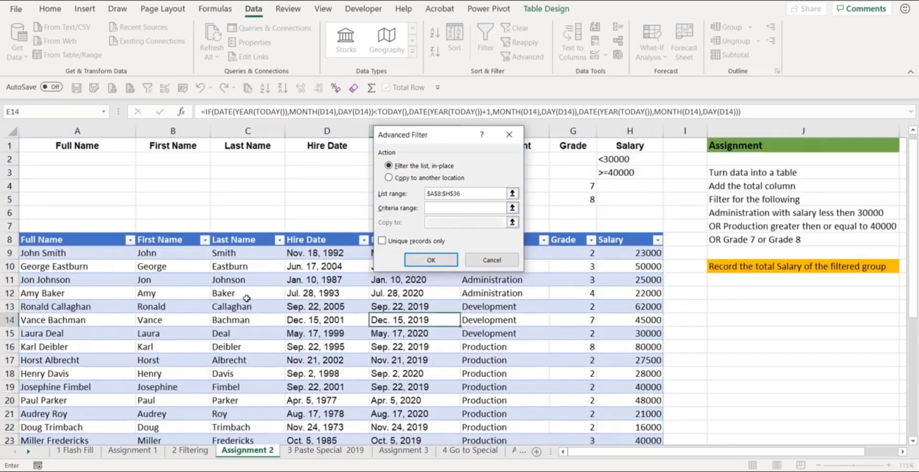
left_click_drag(67, 147, 622, 204)
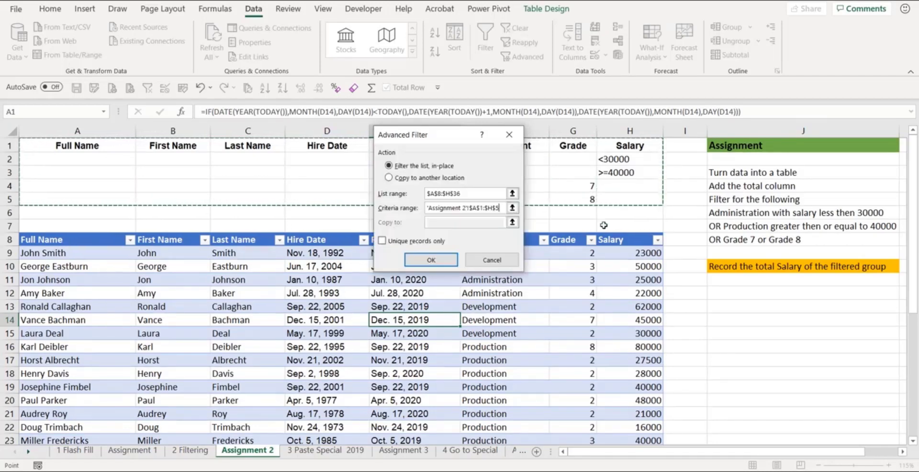
left_click(424, 259)
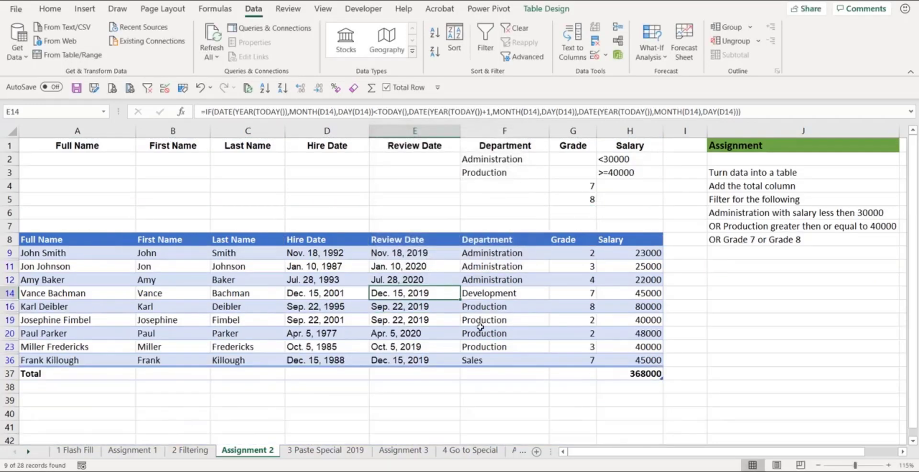